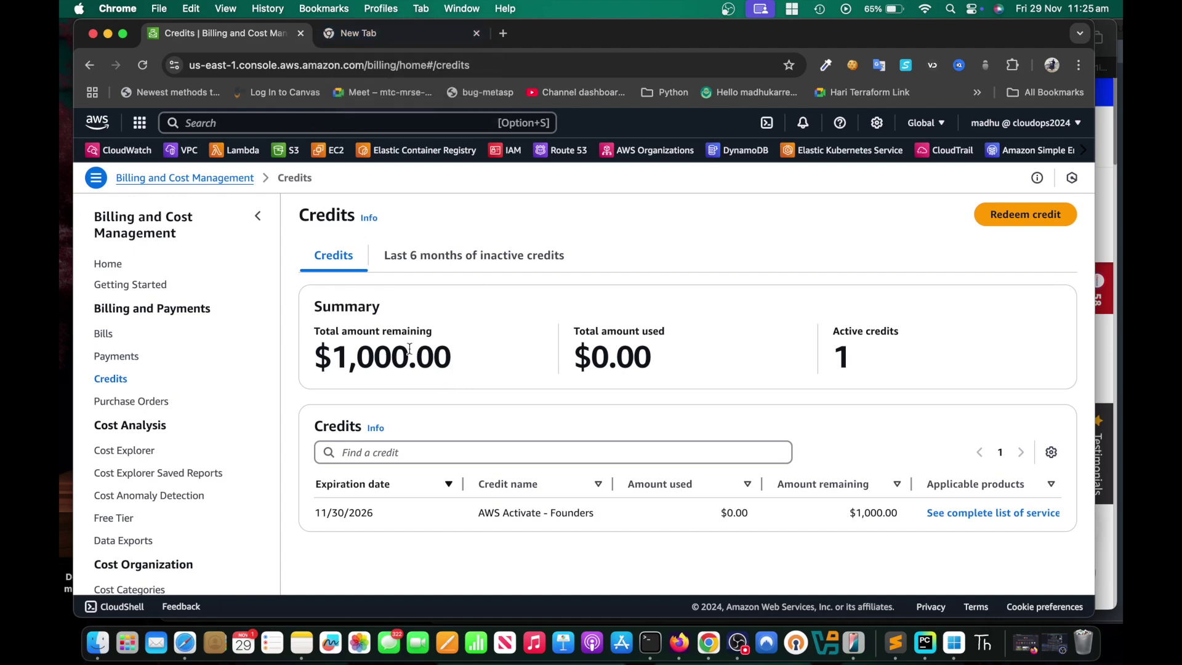
Leave the Billing Credits page showing $1,000.00 remaining for the empty new tab.
{"action": "left_click", "coordinate": [389, 39]}
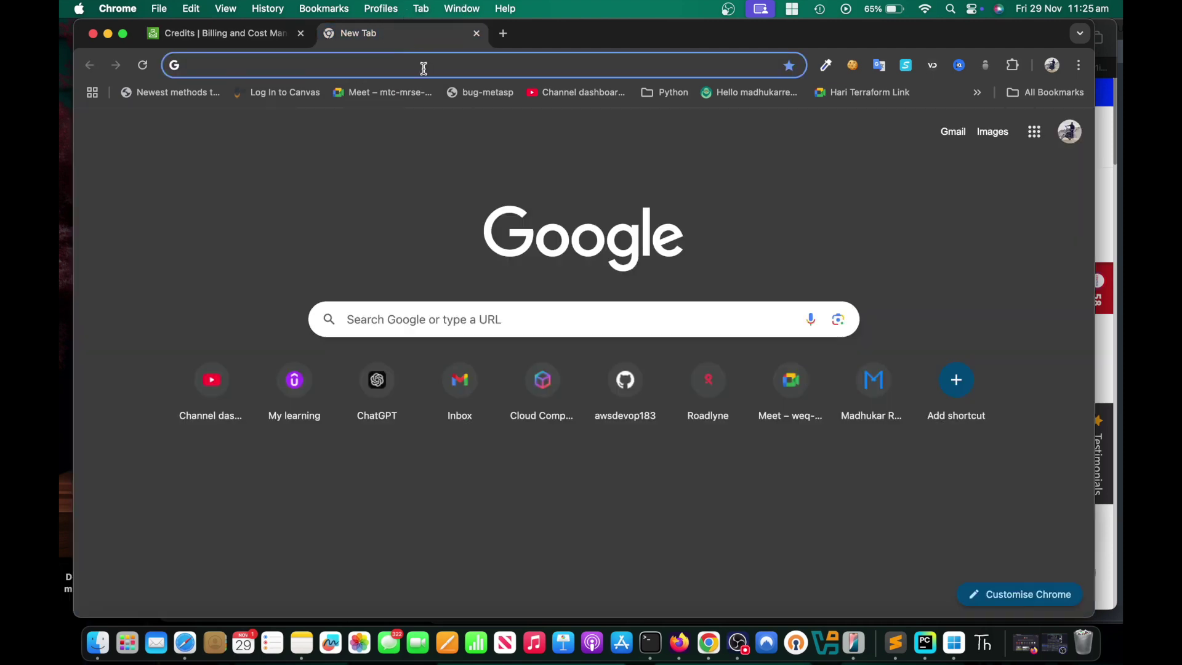
Search Google for 'aws credits', look at the AWS Credits result, then return to the results.
{"action": "type", "text": "aws cre"}
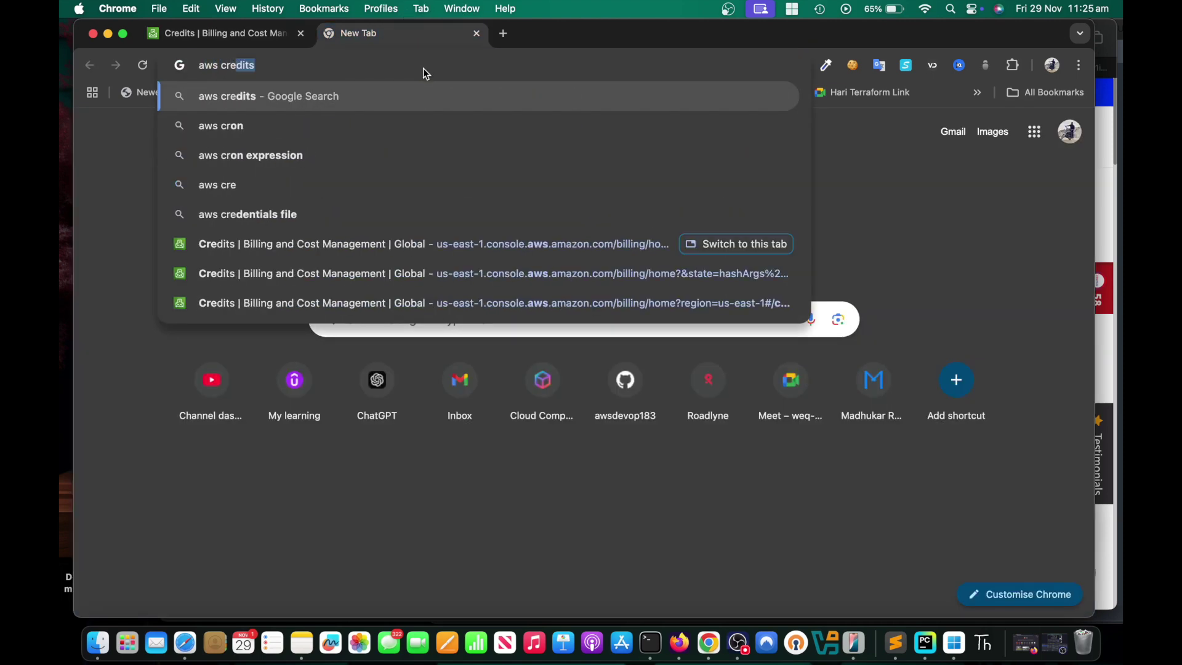
{"action": "key", "text": "Return"}
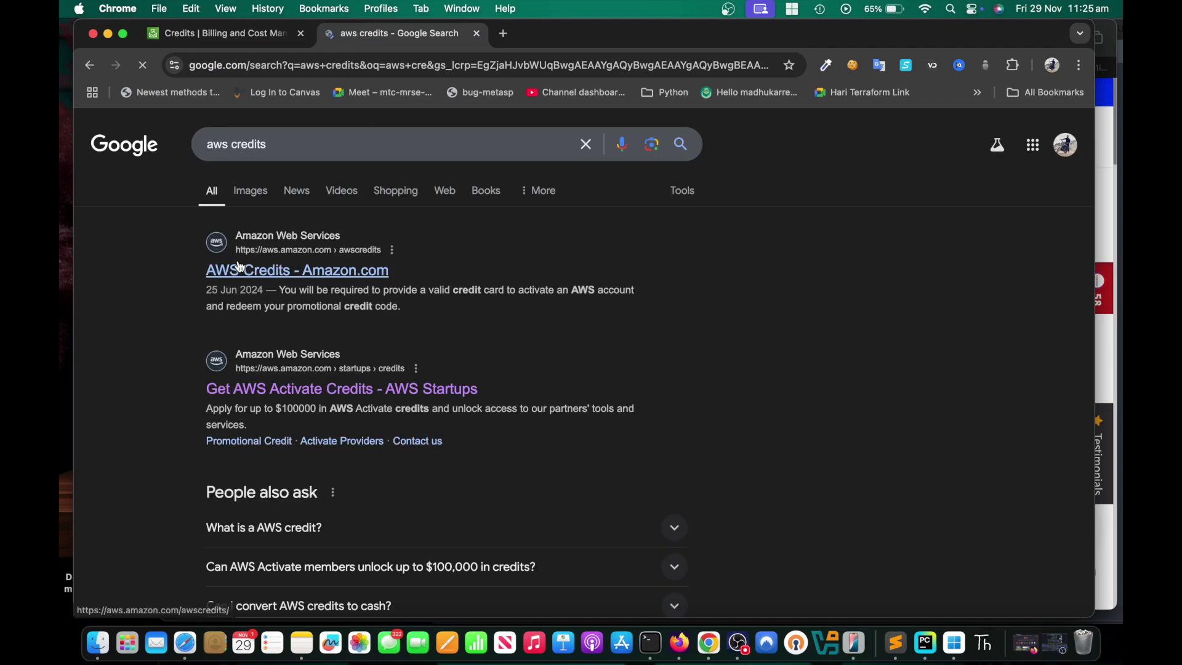
{"action": "left_click", "coordinate": [268, 271]}
{"action": "scroll", "coordinate": [617, 344], "scroll_direction": "down", "scroll_amount": 3}
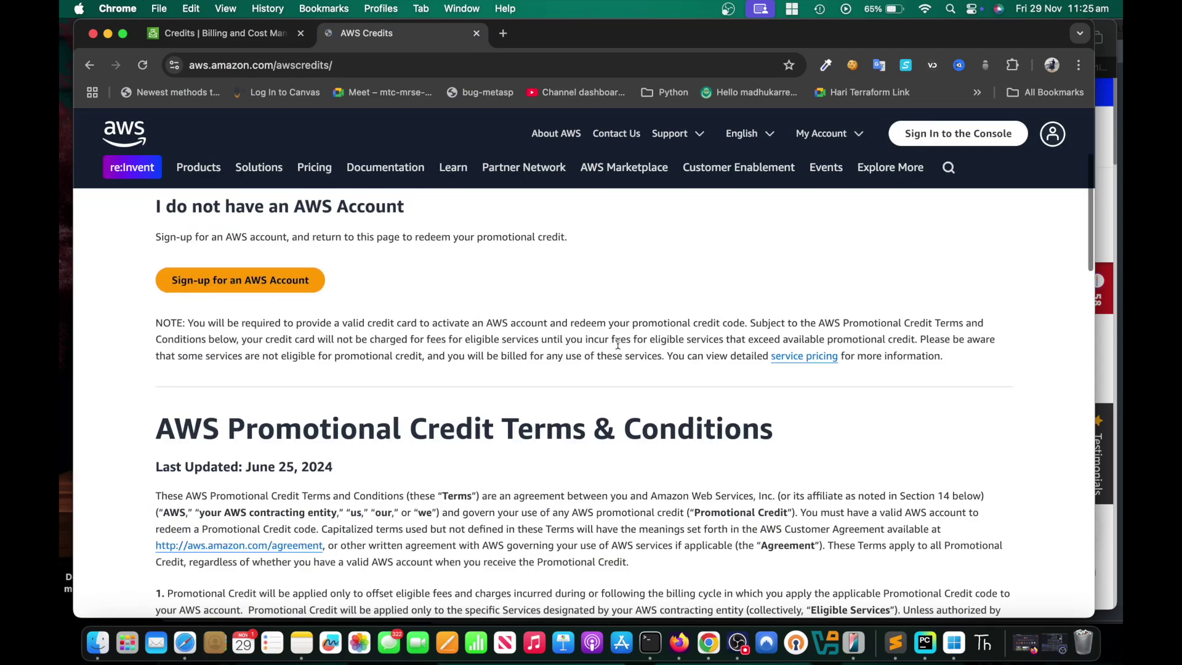
{"action": "scroll", "coordinate": [295, 232], "scroll_direction": "down", "scroll_amount": 5}
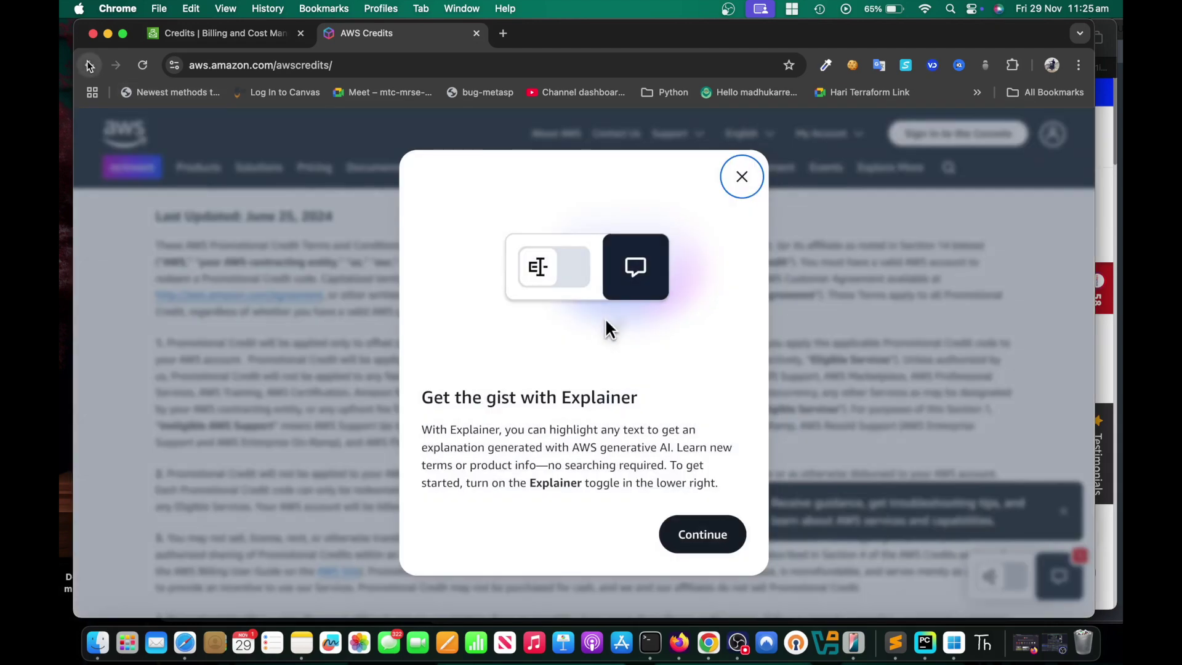
{"action": "key", "text": "super+bracketleft"}
Open the Get AWS Activate Credits result and apply to reach the Founders and Portfolio tier cards.
{"action": "left_click", "coordinate": [271, 389]}
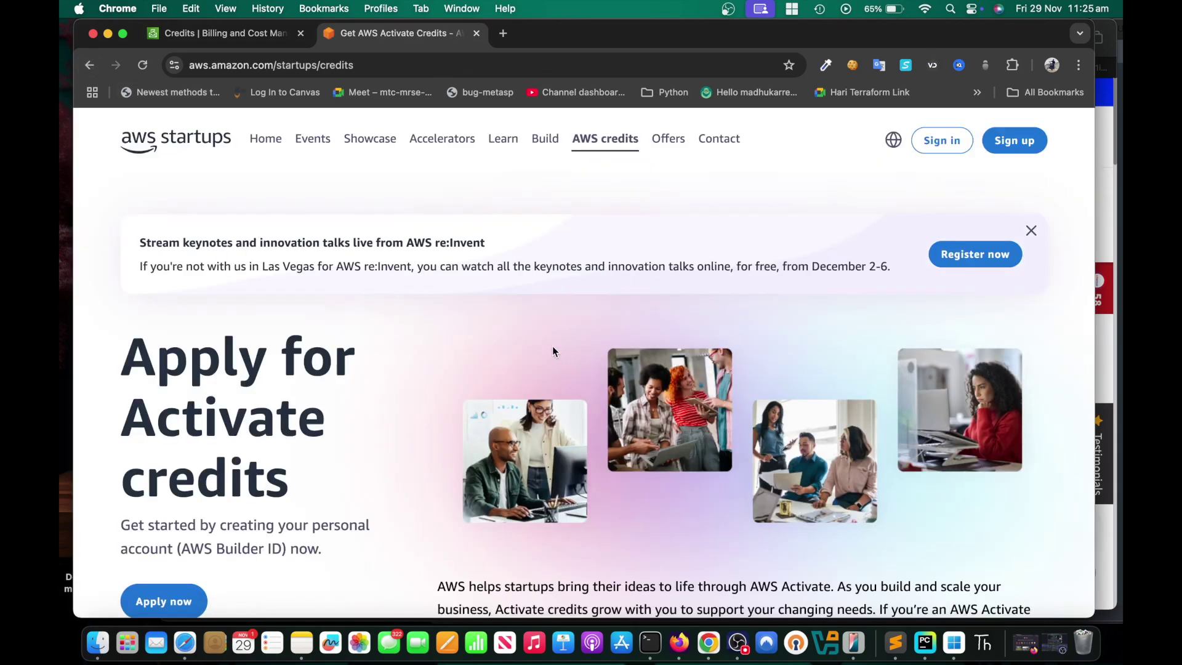
{"action": "scroll", "coordinate": [551, 345], "scroll_direction": "down", "scroll_amount": 3}
{"action": "scroll", "coordinate": [321, 350], "scroll_direction": "up", "scroll_amount": 3}
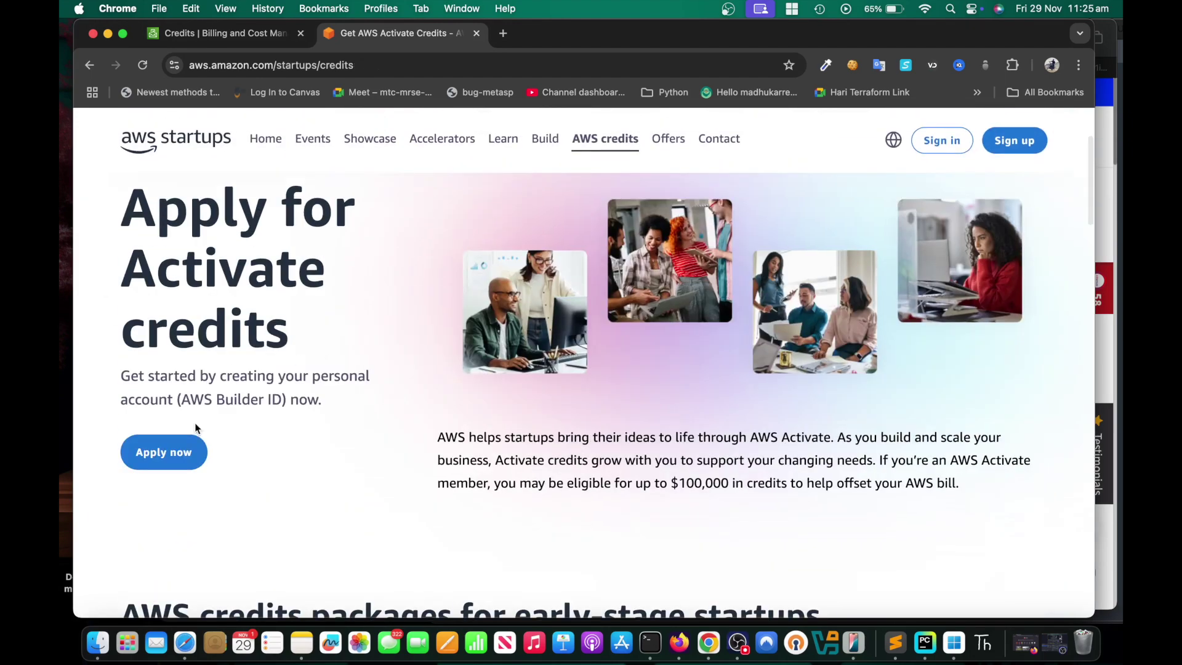
{"action": "left_click", "coordinate": [170, 463]}
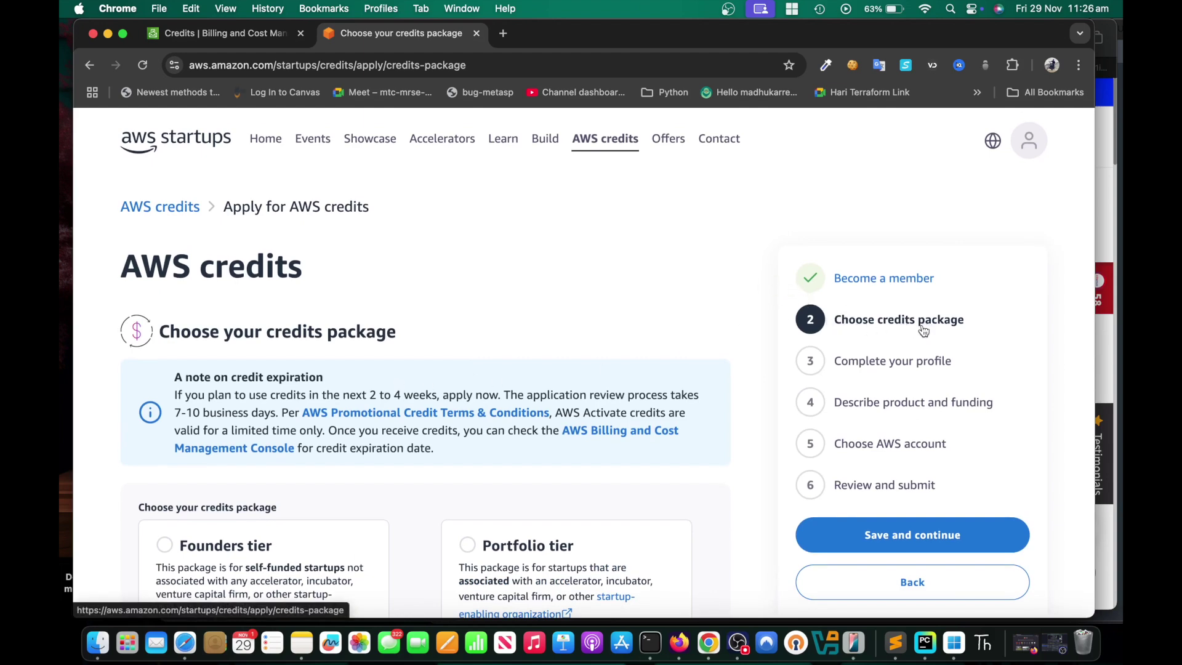
{"action": "scroll", "coordinate": [511, 372], "scroll_direction": "down", "scroll_amount": 4}
{"action": "scroll", "coordinate": [924, 265], "scroll_direction": "up", "scroll_amount": 1}
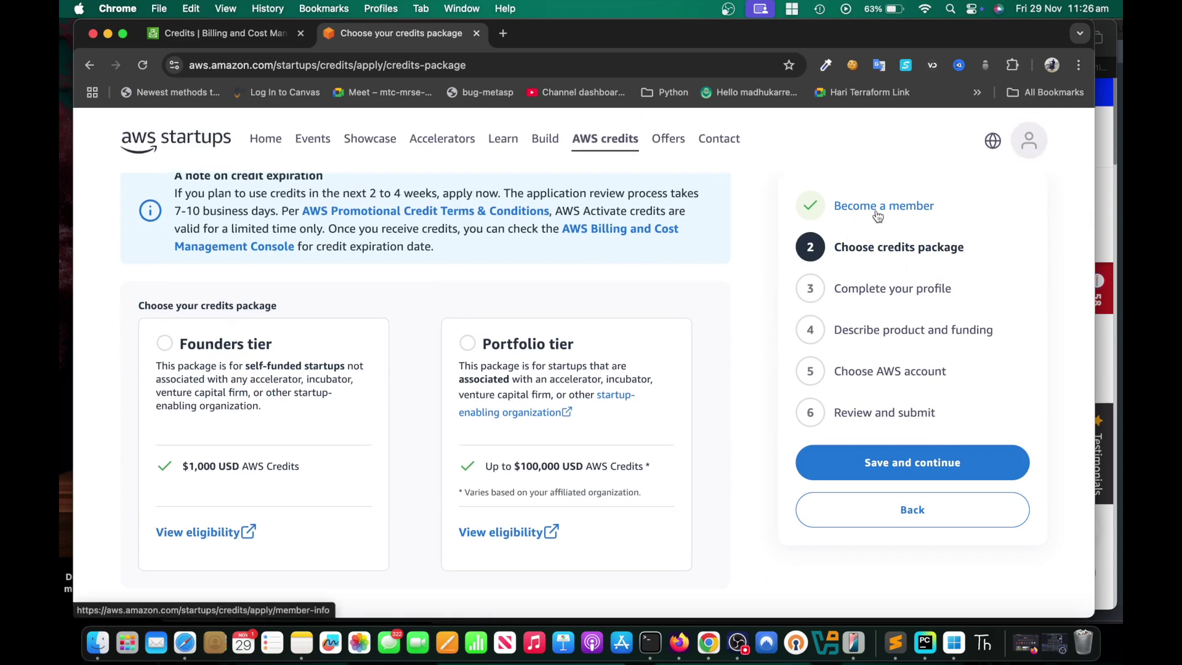
{"action": "scroll", "coordinate": [657, 241], "scroll_direction": "up", "scroll_amount": 1}
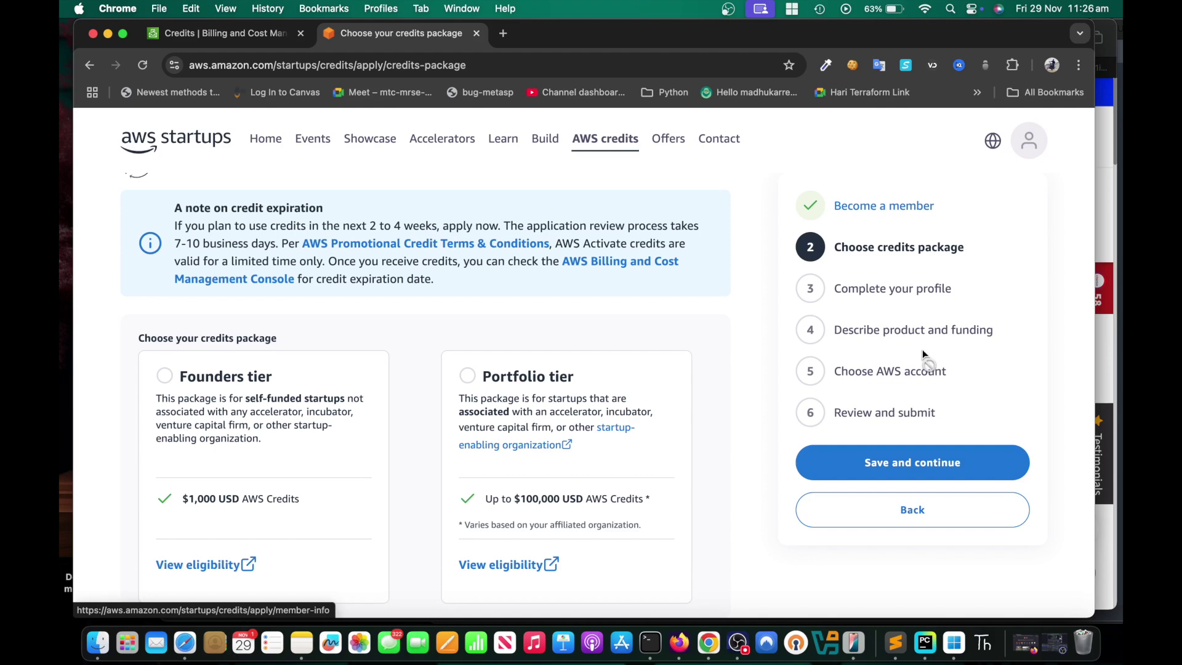
Sign out of the AWS console from the Billing and Cost Management credits page.
{"action": "left_click", "coordinate": [229, 33]}
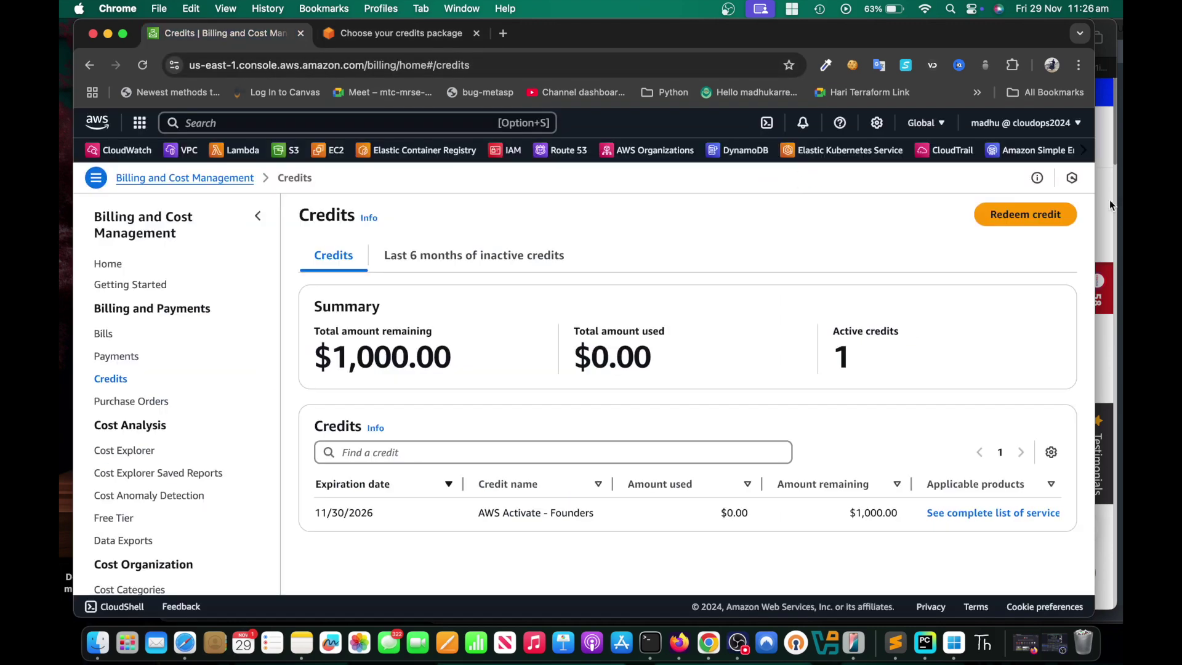
{"action": "left_click", "coordinate": [1077, 125]}
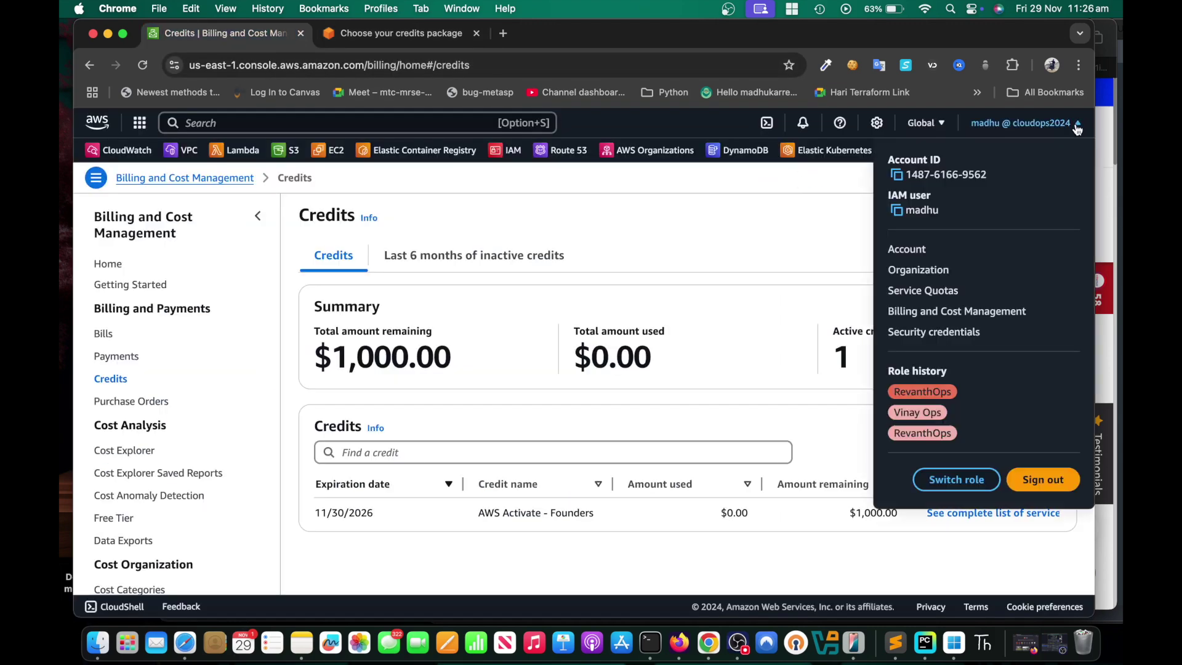
{"action": "left_click", "coordinate": [1047, 487]}
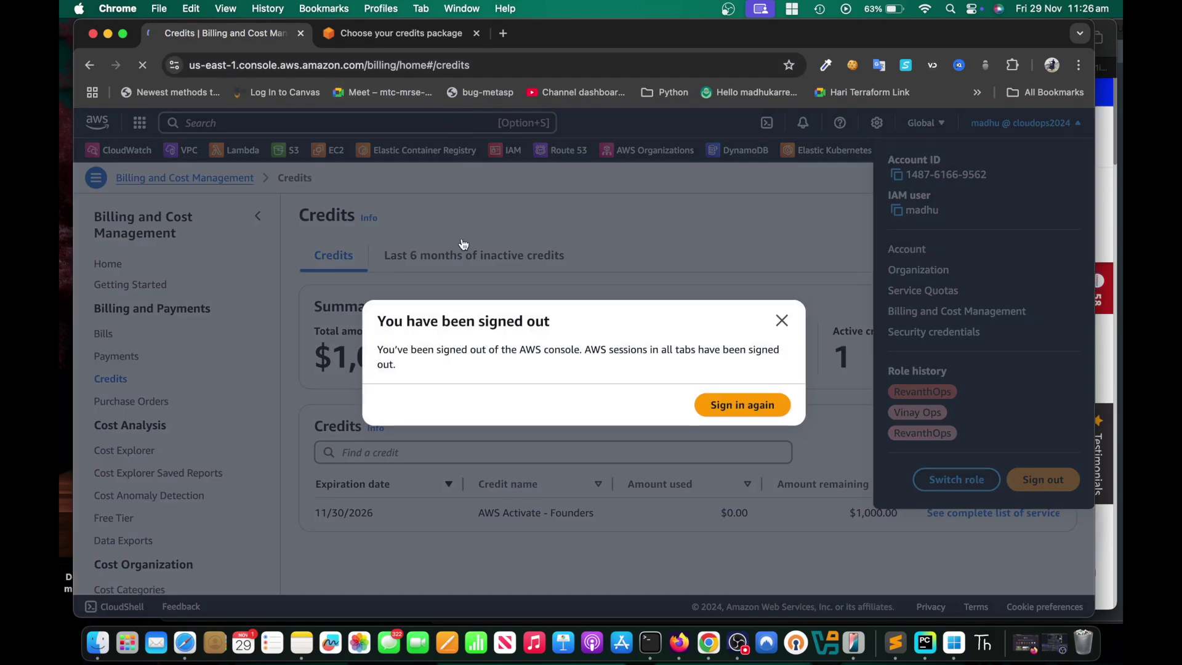
{"action": "left_click", "coordinate": [732, 407]}
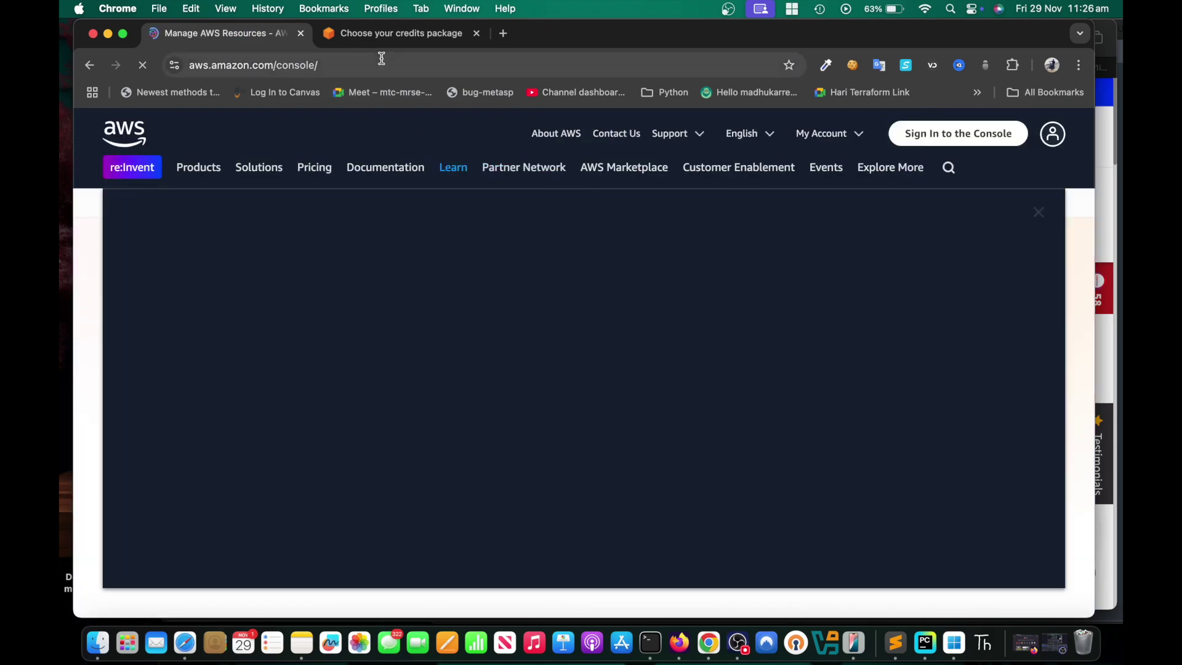
Log out of the AWS Startups site from its profile menu.
{"action": "left_click", "coordinate": [378, 35]}
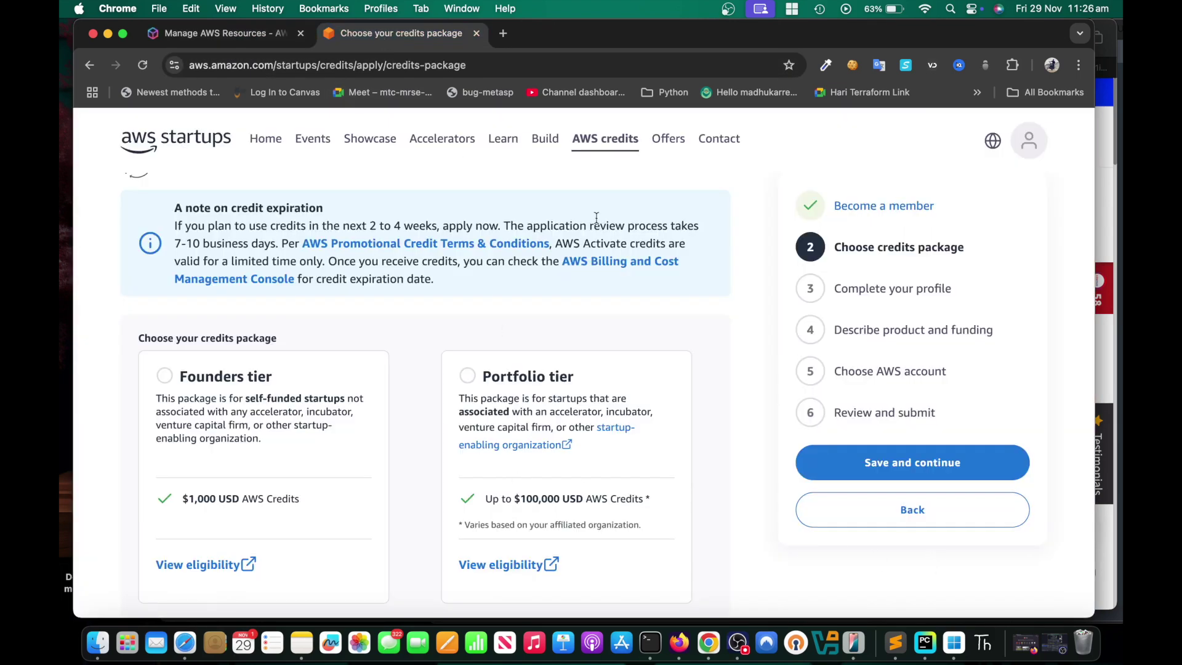
{"action": "left_click", "coordinate": [1028, 140]}
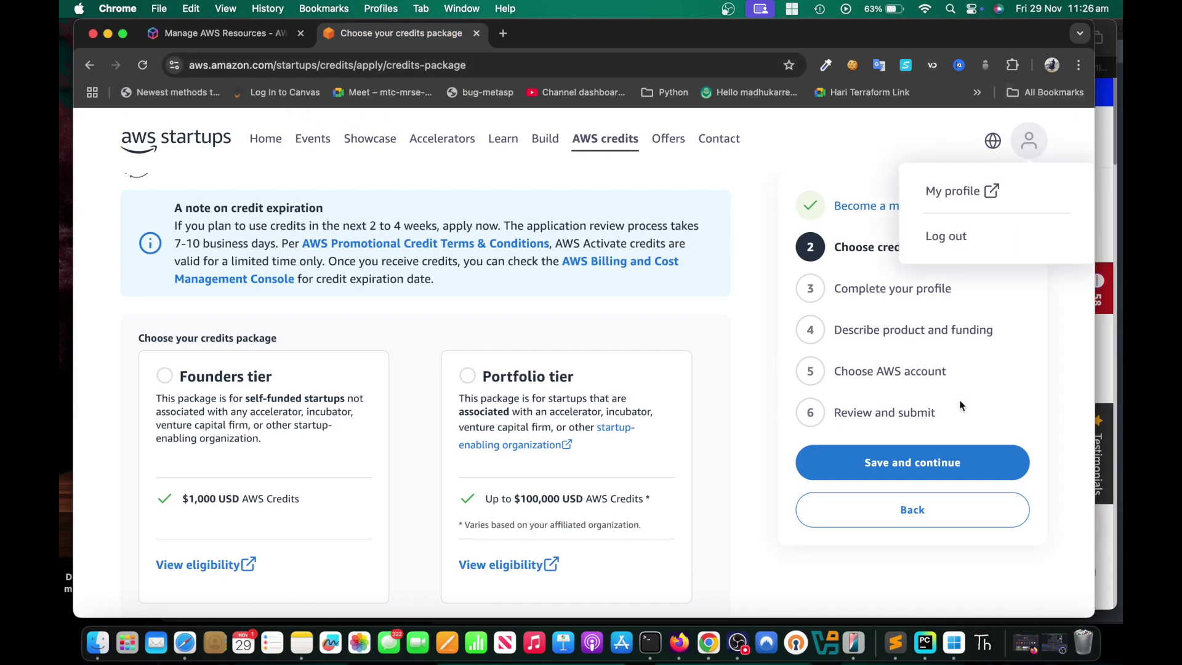
{"action": "left_click", "coordinate": [979, 236]}
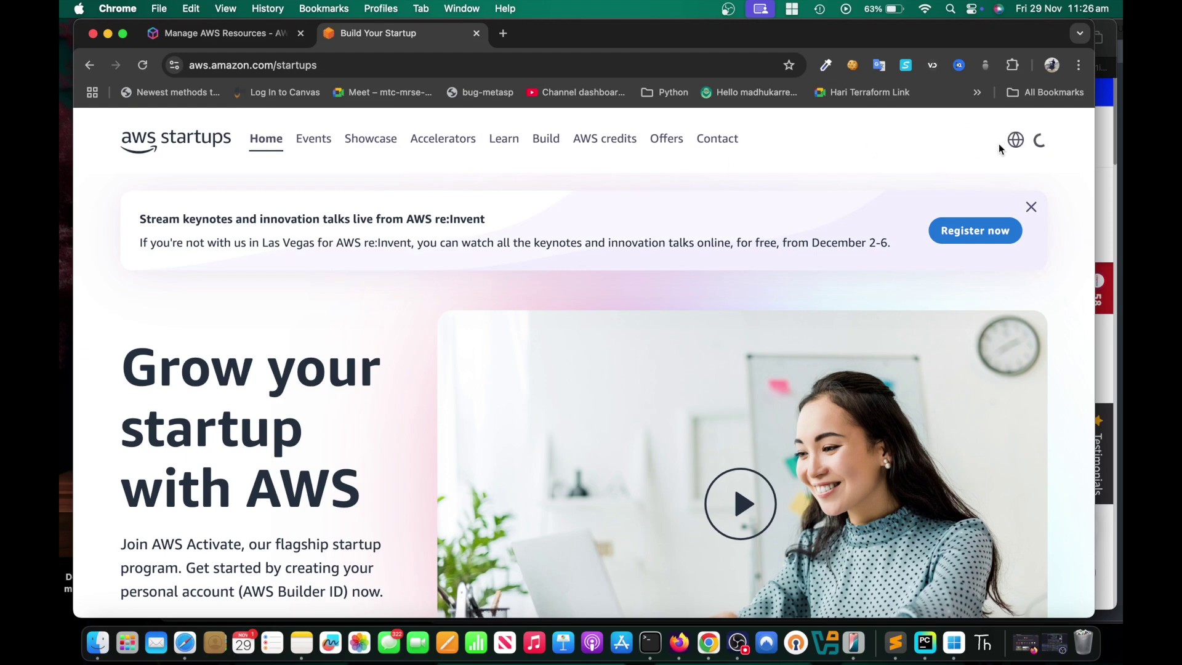
Choose Join now on the signed-out Startups home page and focus the Builder ID email field.
{"action": "scroll", "coordinate": [868, 314], "scroll_direction": "down", "scroll_amount": 4}
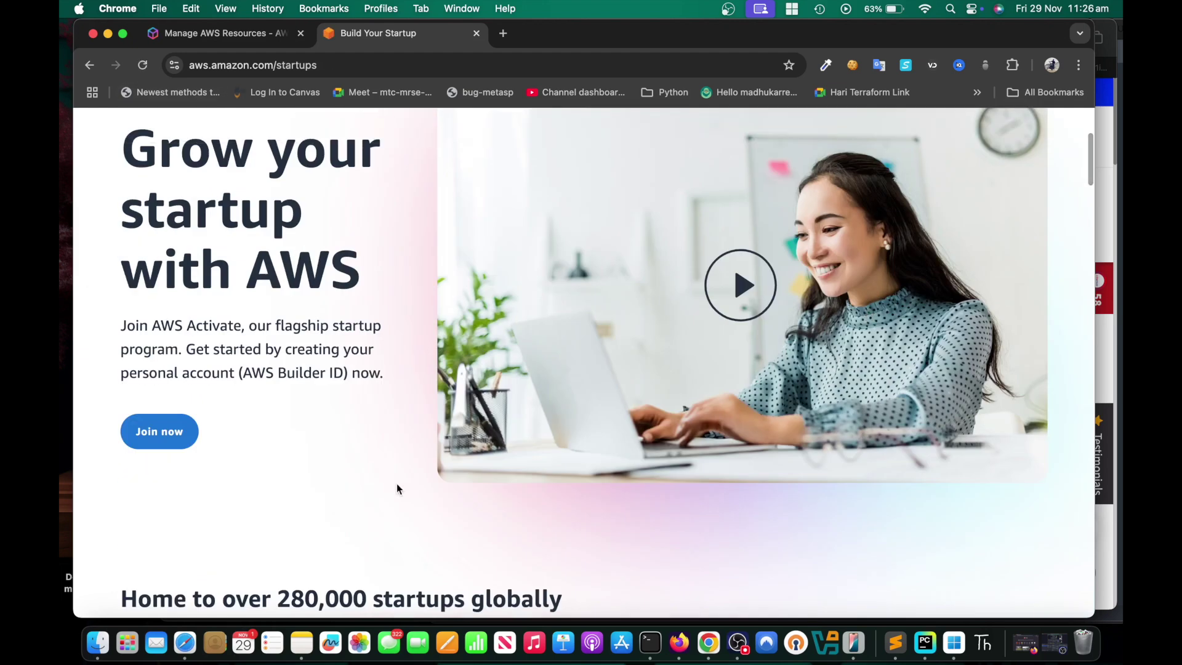
{"action": "left_click", "coordinate": [154, 443]}
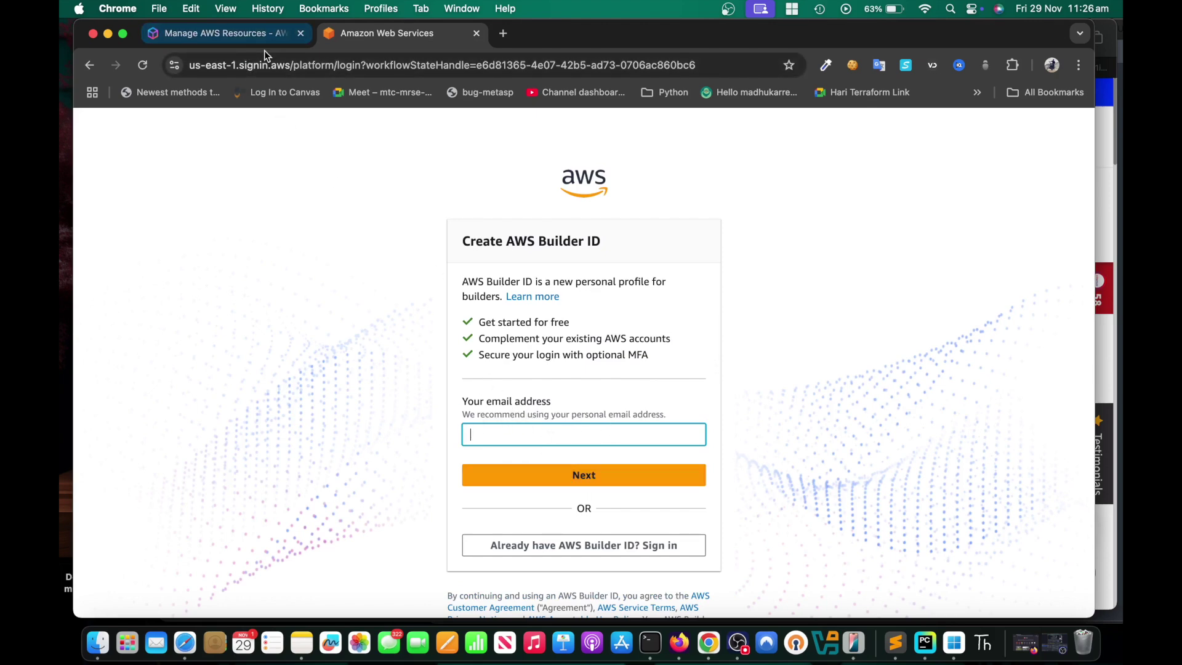
{"action": "left_click", "coordinate": [536, 435]}
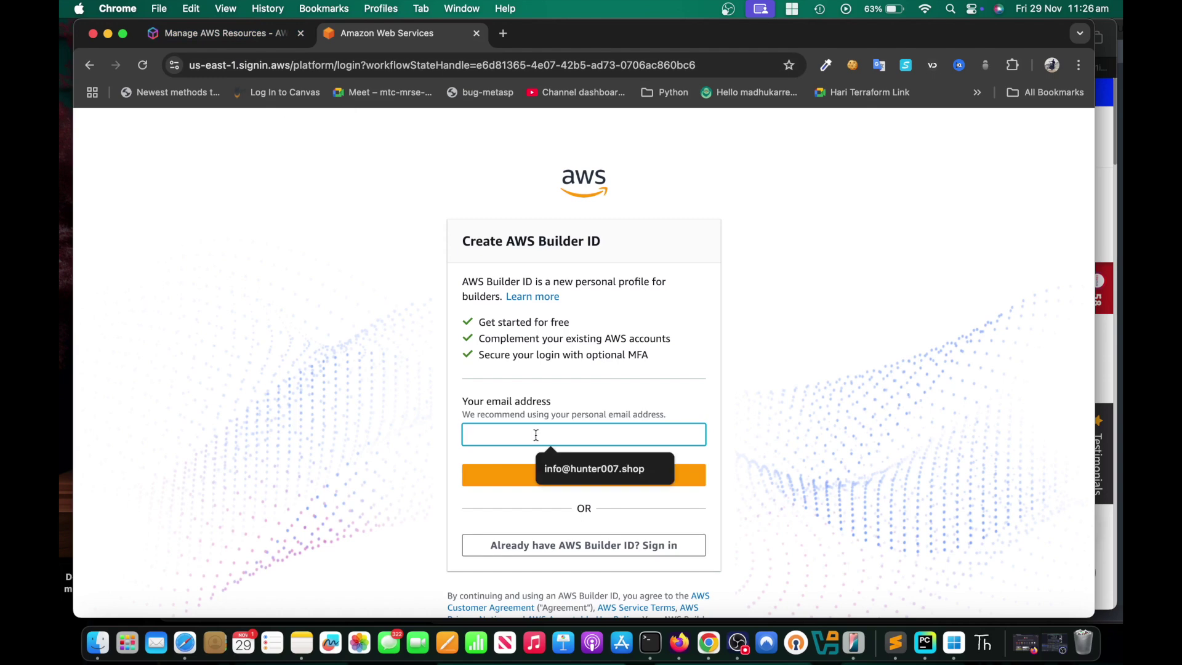
Sign in with the saved Builder ID email and password, answering the captcha.
{"action": "left_click", "coordinate": [552, 460]}
{"action": "left_click", "coordinate": [553, 475]}
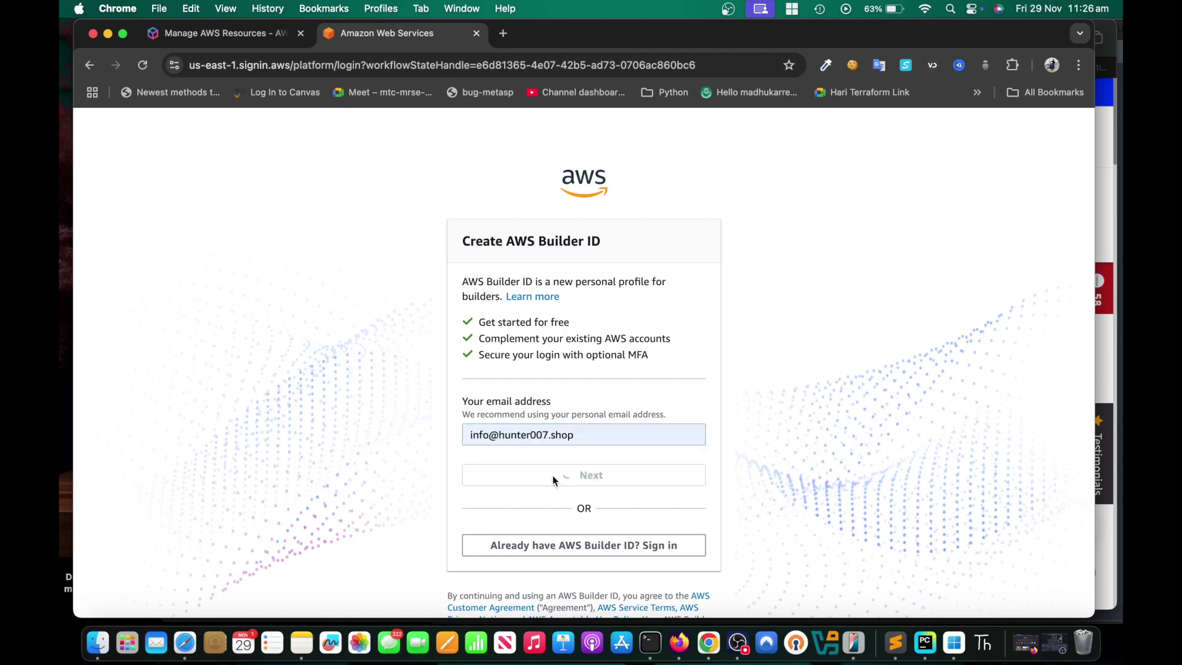
{"action": "left_click", "coordinate": [508, 361]}
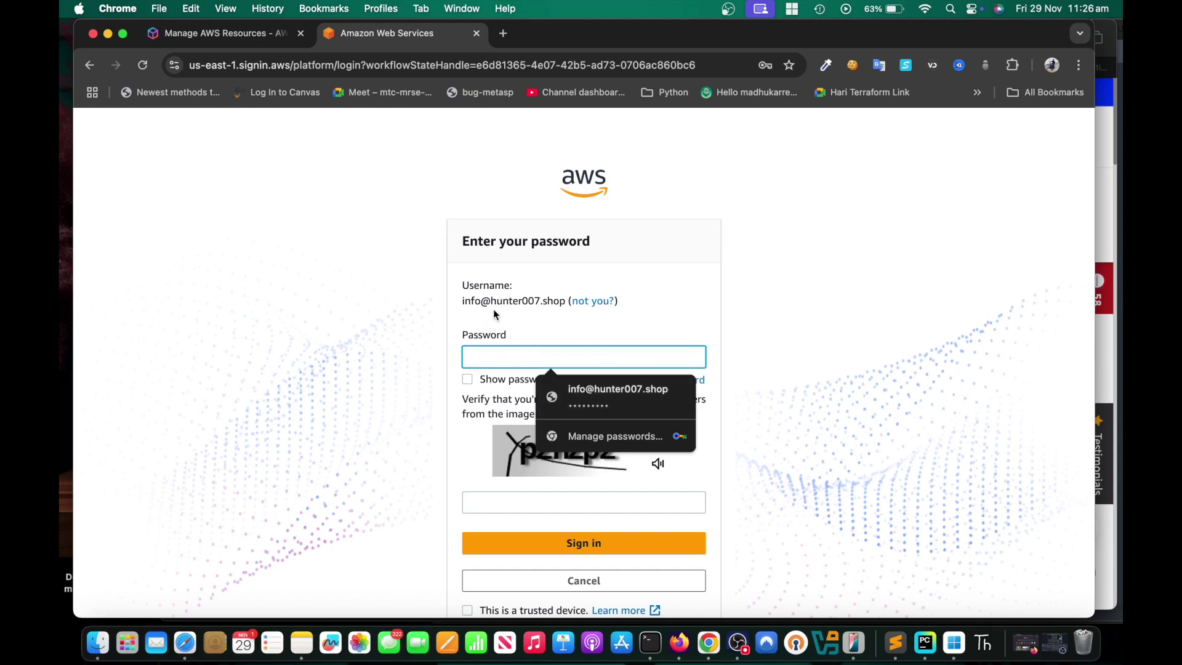
{"action": "left_click", "coordinate": [581, 394]}
{"action": "left_click", "coordinate": [570, 504]}
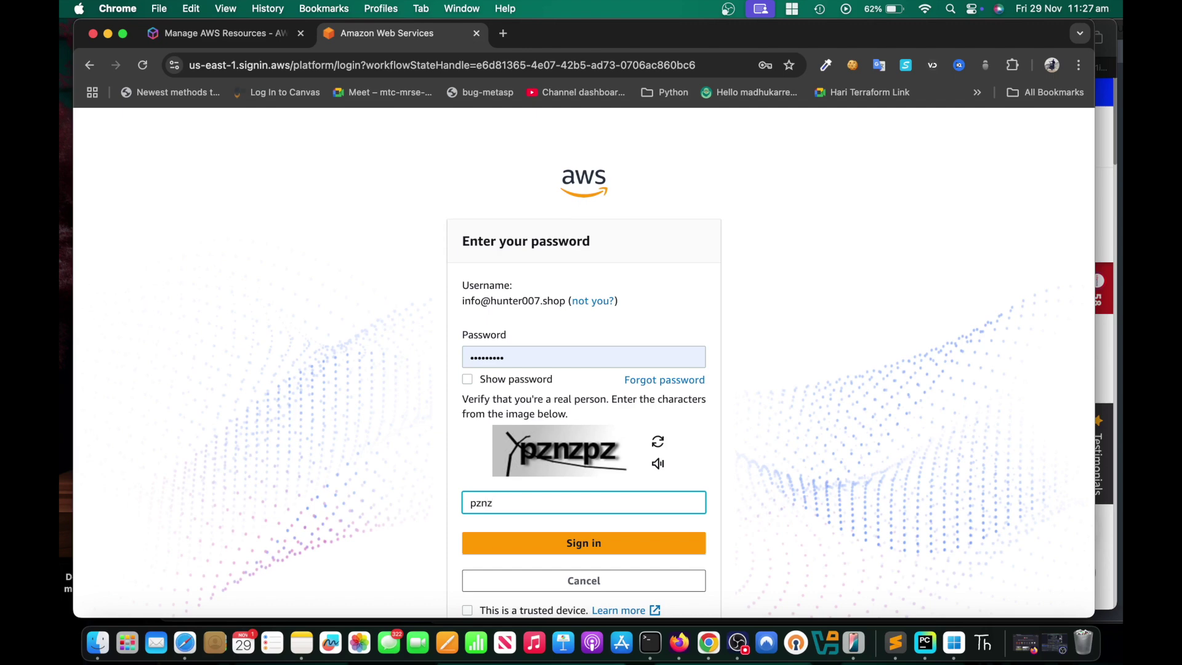
{"action": "left_click", "coordinate": [596, 544]}
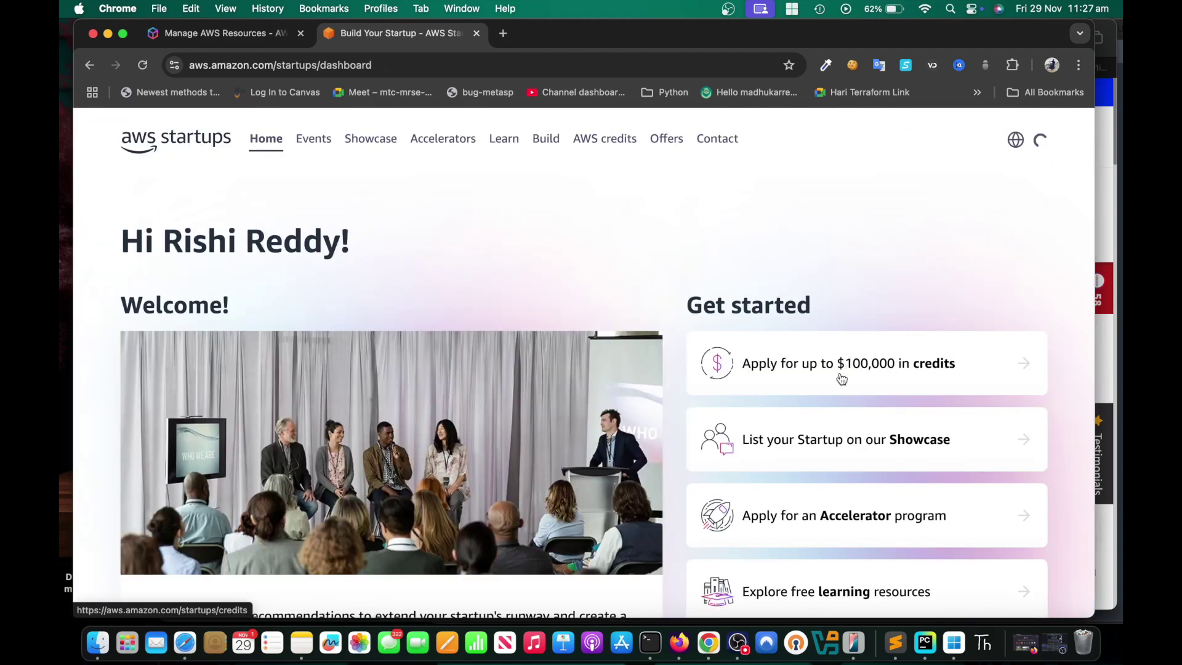
Start the Activate credits application and select the Founders tier ($1,000 USD credits) package.
{"action": "scroll", "coordinate": [801, 377], "scroll_direction": "down", "scroll_amount": 3}
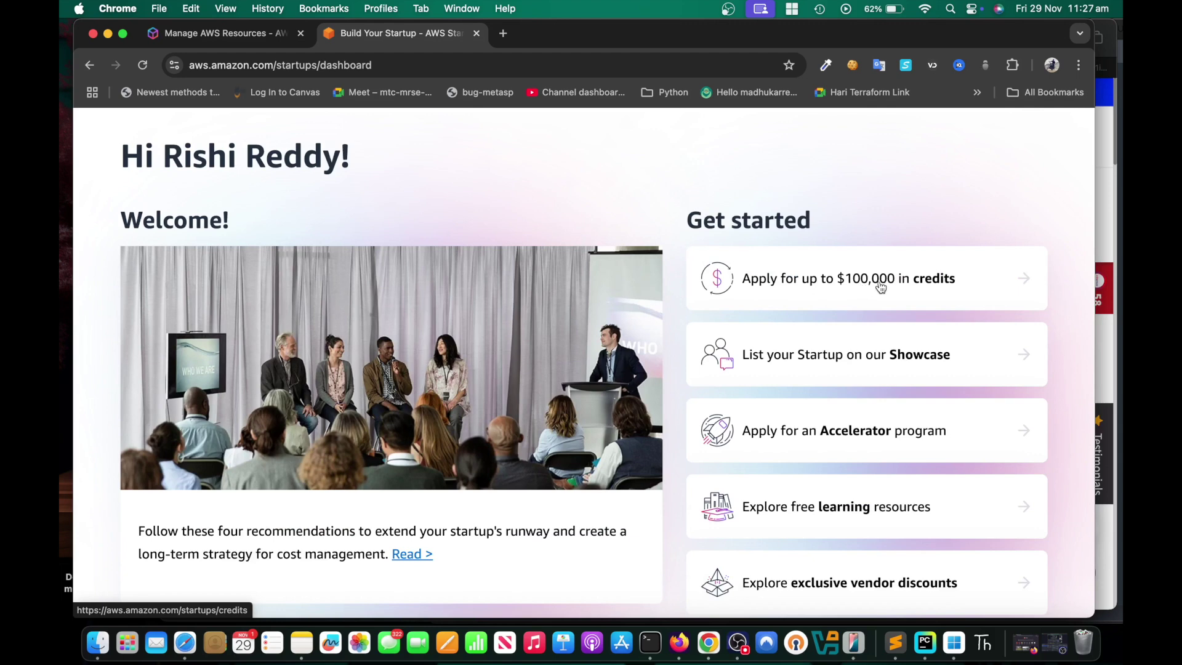
{"action": "left_click", "coordinate": [911, 282]}
{"action": "scroll", "coordinate": [265, 457], "scroll_direction": "down", "scroll_amount": 3}
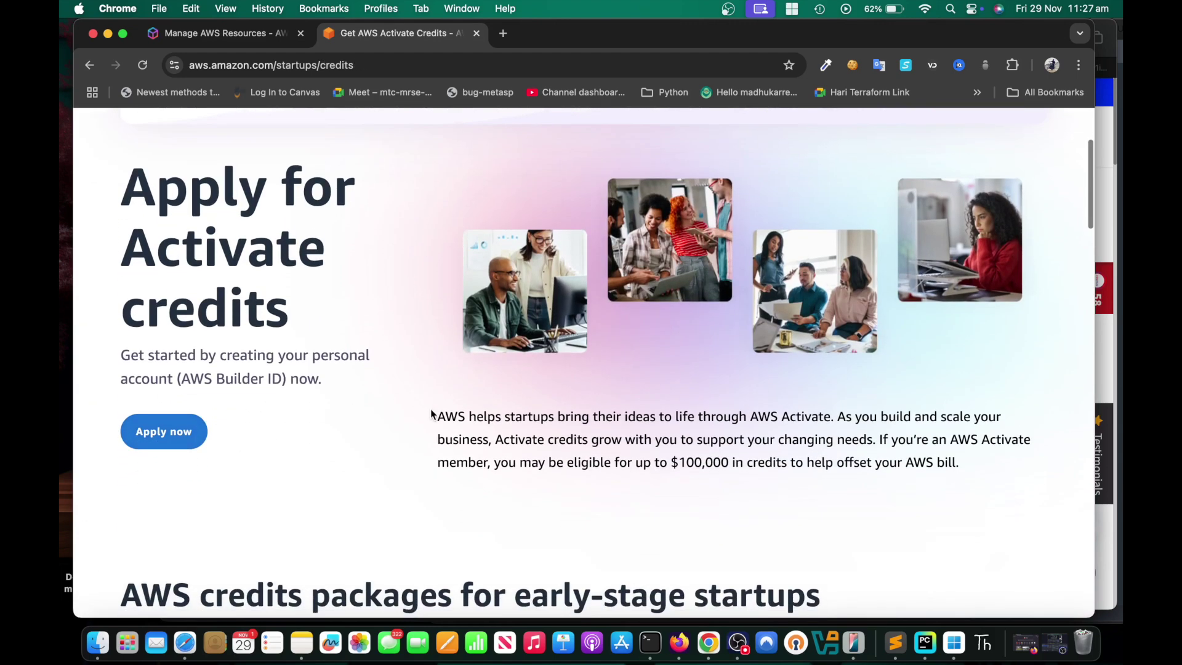
{"action": "left_click", "coordinate": [165, 438]}
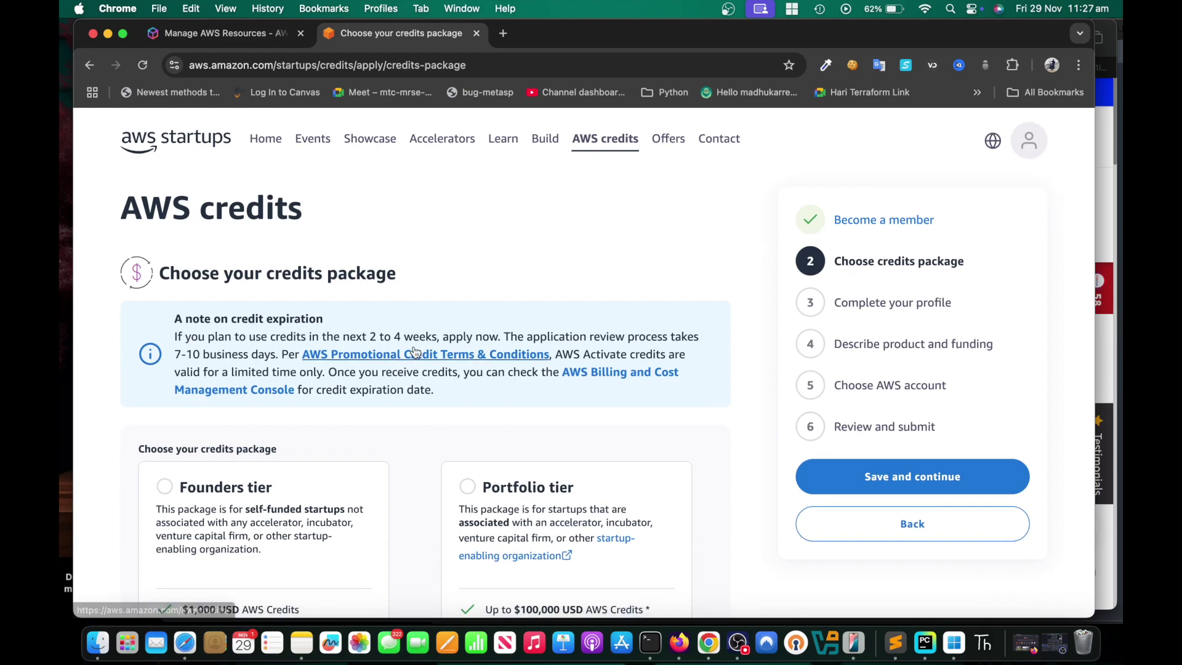
{"action": "scroll", "coordinate": [431, 369], "scroll_direction": "down", "scroll_amount": 2}
{"action": "scroll", "coordinate": [539, 427], "scroll_direction": "down", "scroll_amount": 1}
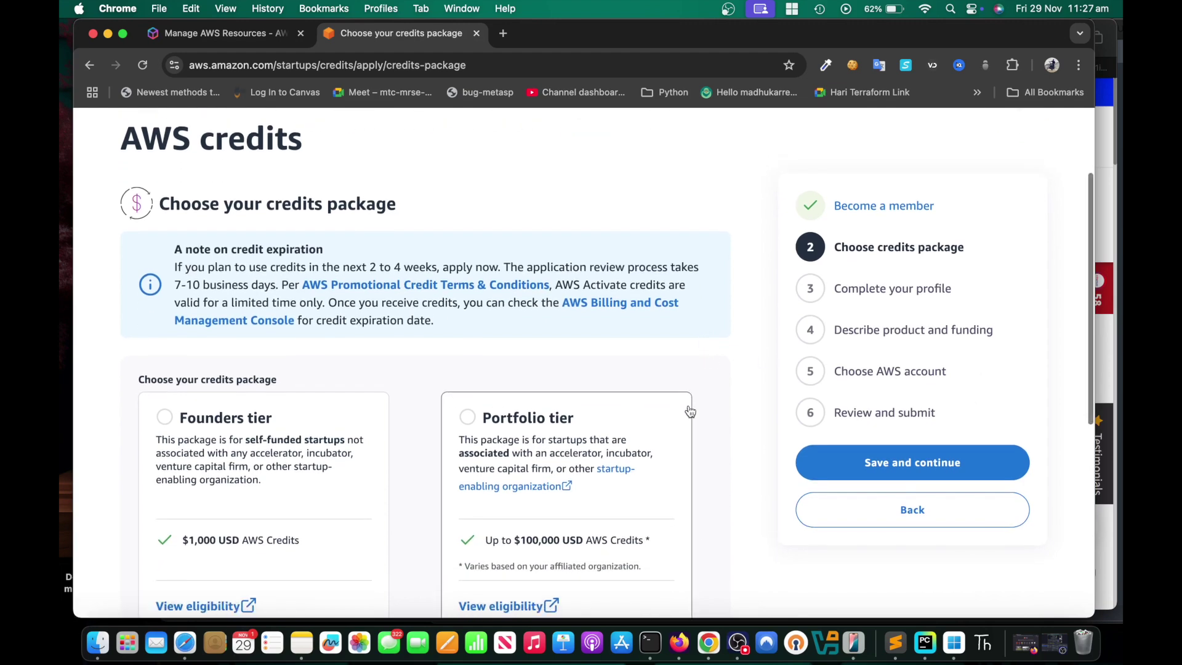
{"action": "left_click", "coordinate": [165, 414]}
{"action": "scroll", "coordinate": [342, 444], "scroll_direction": "down", "scroll_amount": 5}
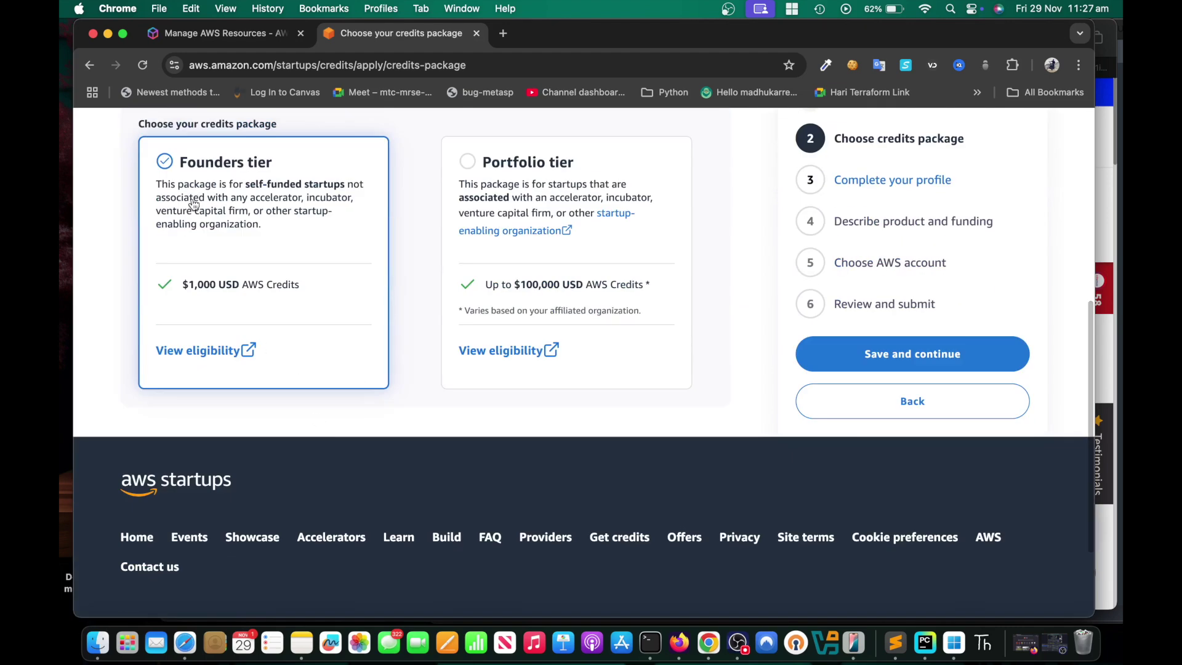
Save the Founders tier choice and set the profile job title to CEO.
{"action": "left_click", "coordinate": [925, 361]}
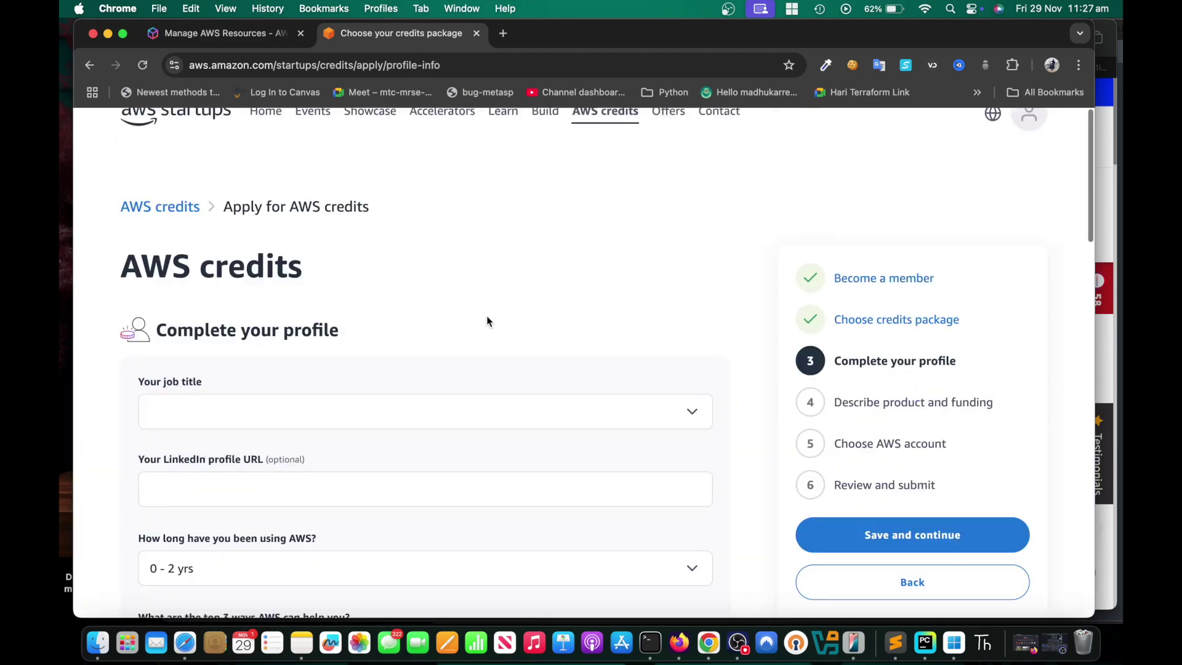
{"action": "scroll", "coordinate": [216, 388], "scroll_direction": "down", "scroll_amount": 1}
{"action": "left_click", "coordinate": [194, 349]}
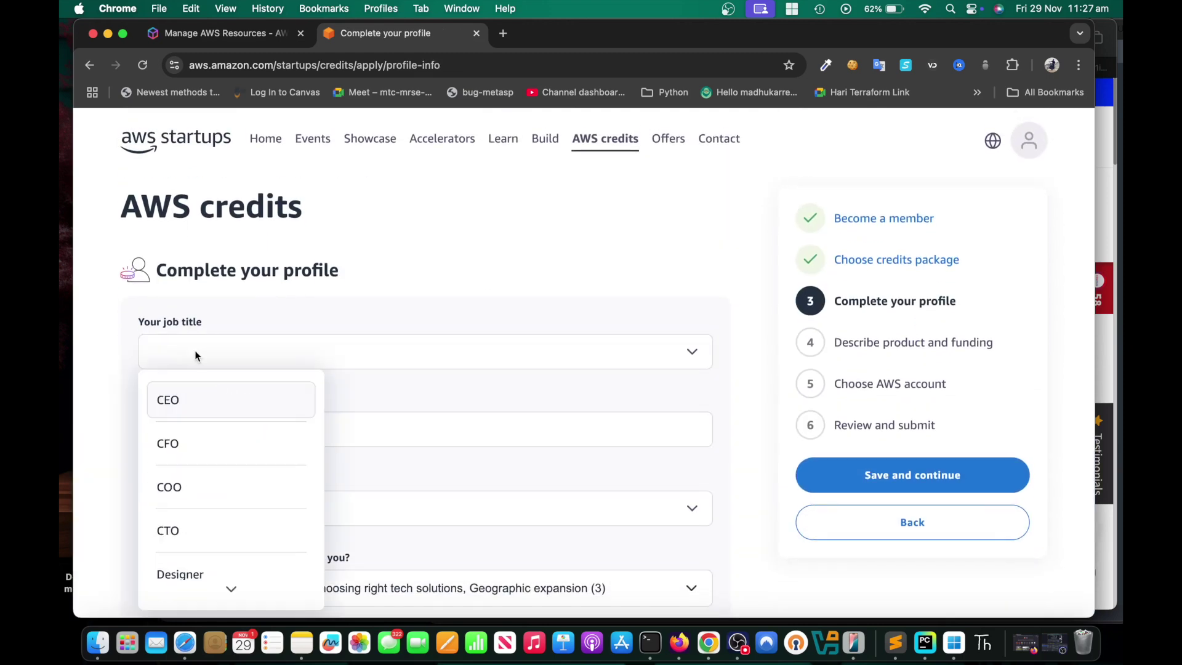
{"action": "left_click", "coordinate": [202, 411]}
Review the top 3 ways AWS helps list, keeping its three choices selected.
{"action": "scroll", "coordinate": [197, 369], "scroll_direction": "down", "scroll_amount": 1}
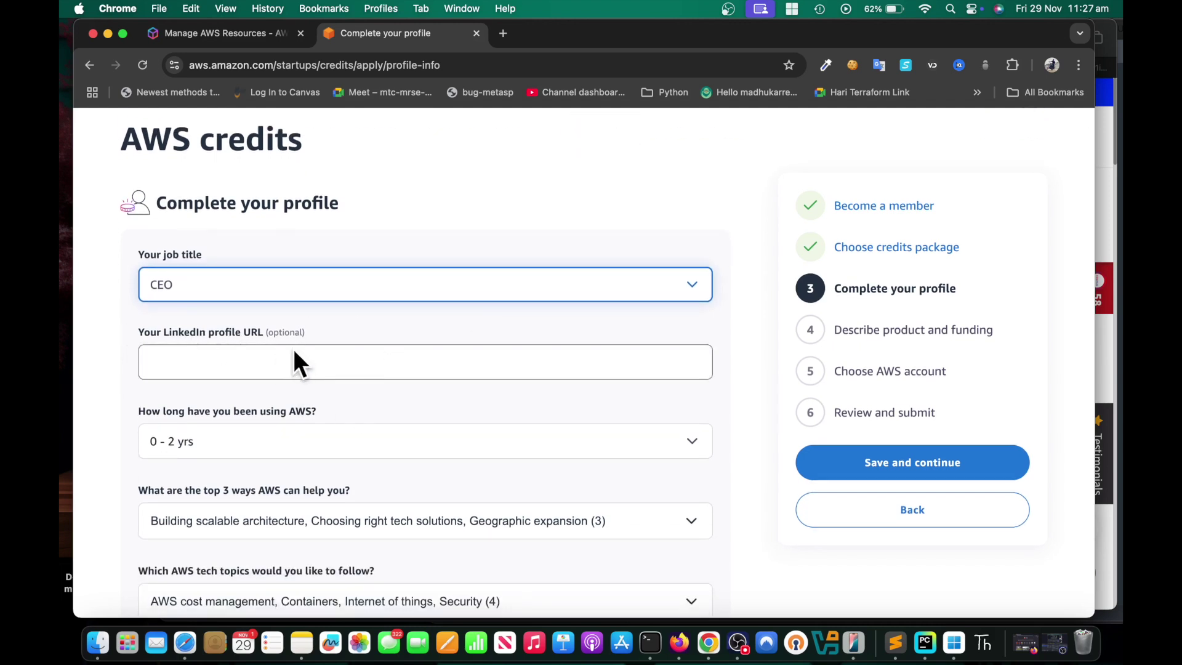
{"action": "scroll", "coordinate": [352, 382], "scroll_direction": "down", "scroll_amount": 1}
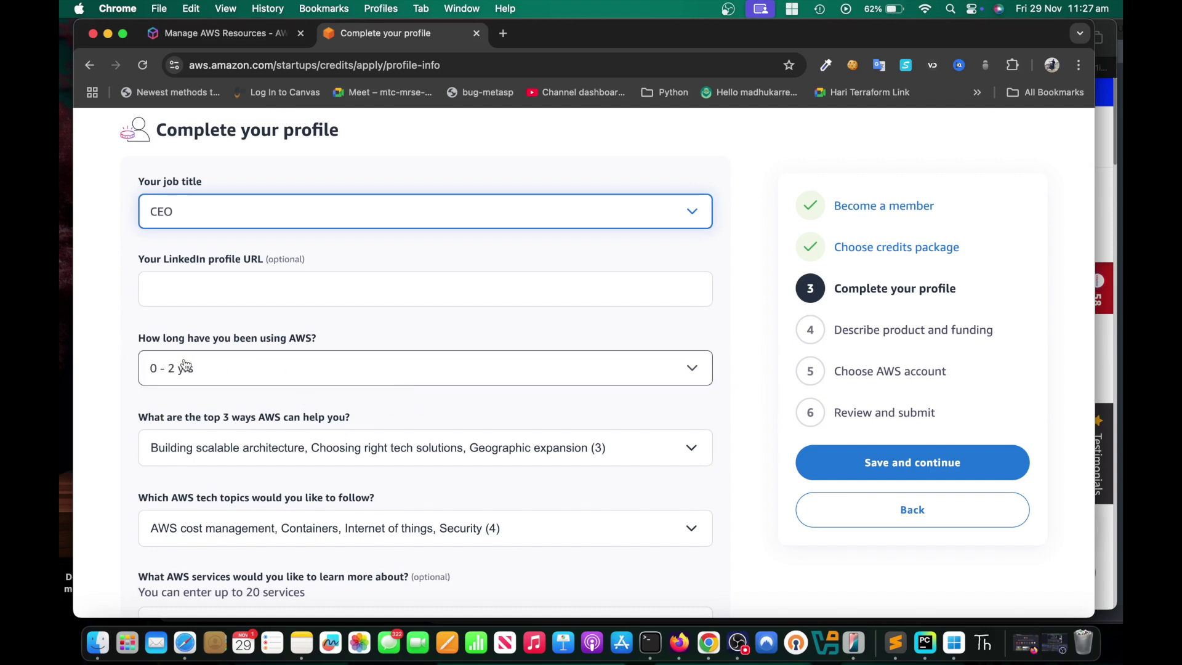
{"action": "scroll", "coordinate": [345, 365], "scroll_direction": "down", "scroll_amount": 1}
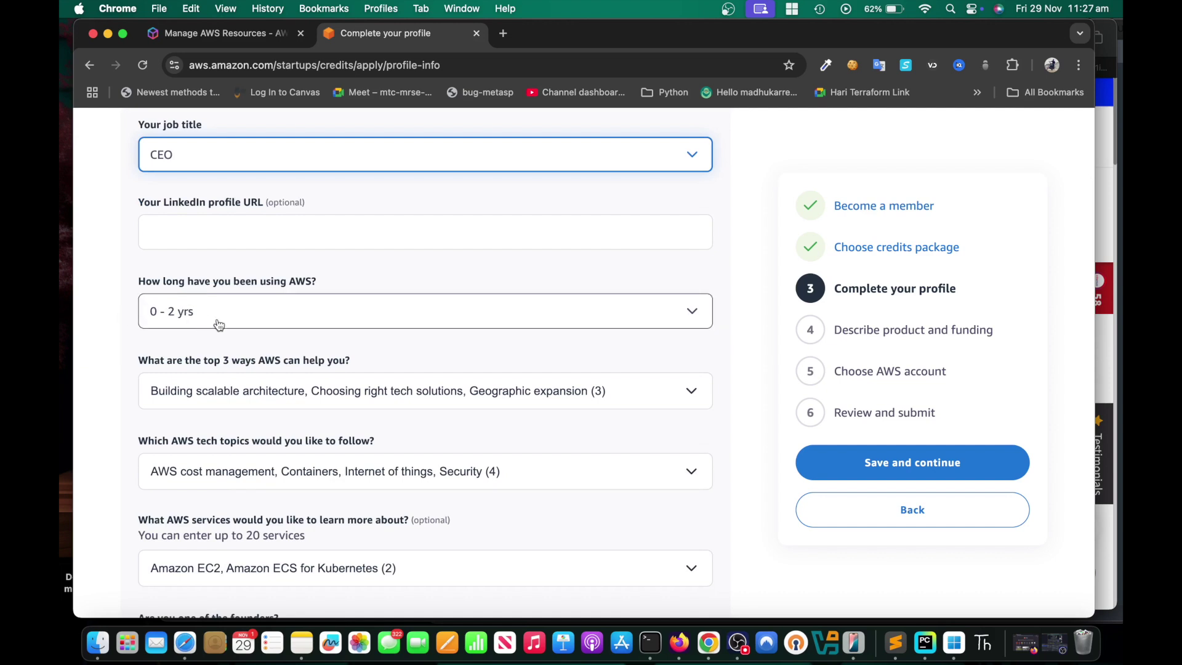
{"action": "scroll", "coordinate": [277, 342], "scroll_direction": "down", "scroll_amount": 1}
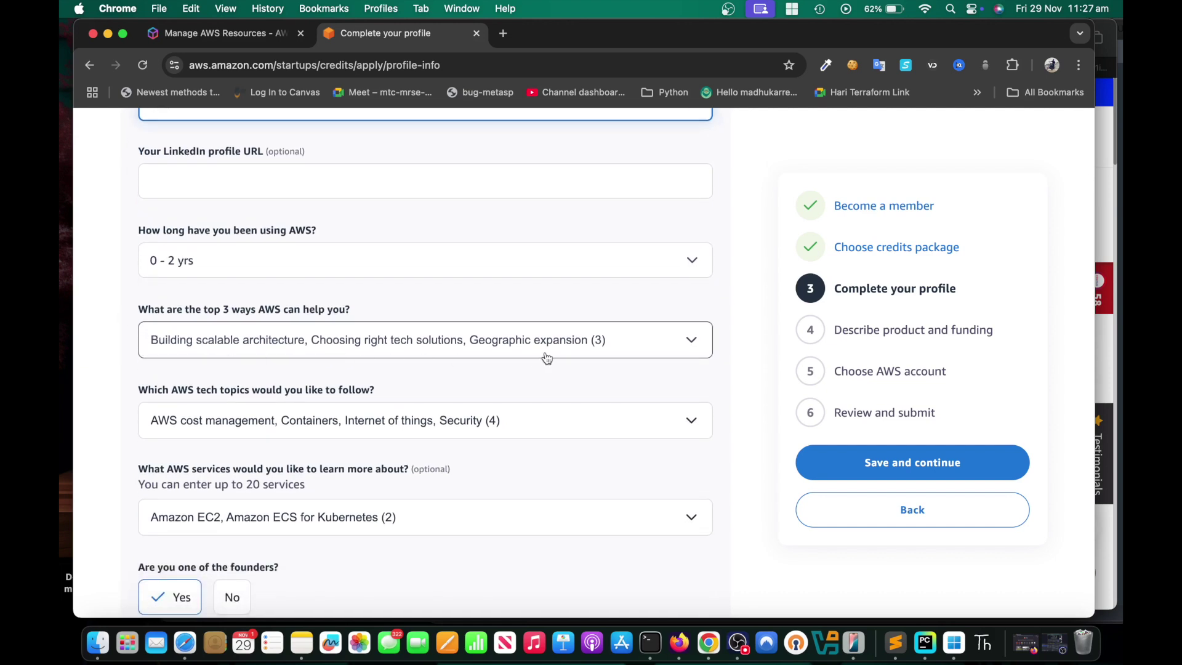
{"action": "left_click", "coordinate": [619, 344]}
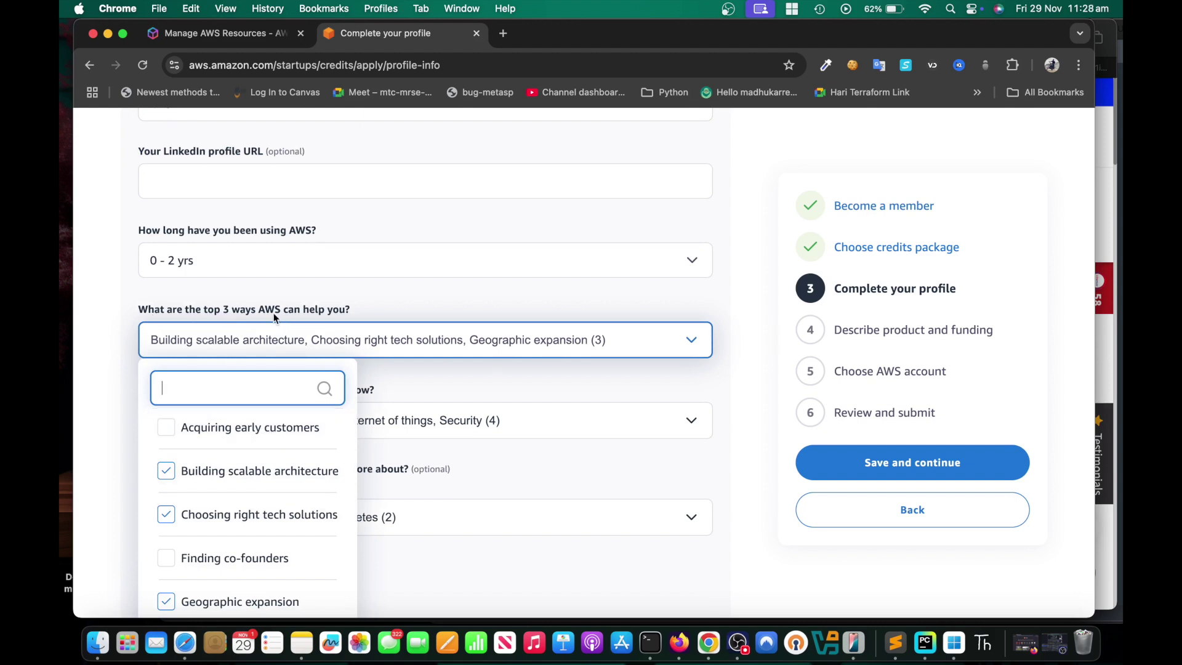
{"action": "left_click", "coordinate": [404, 382]}
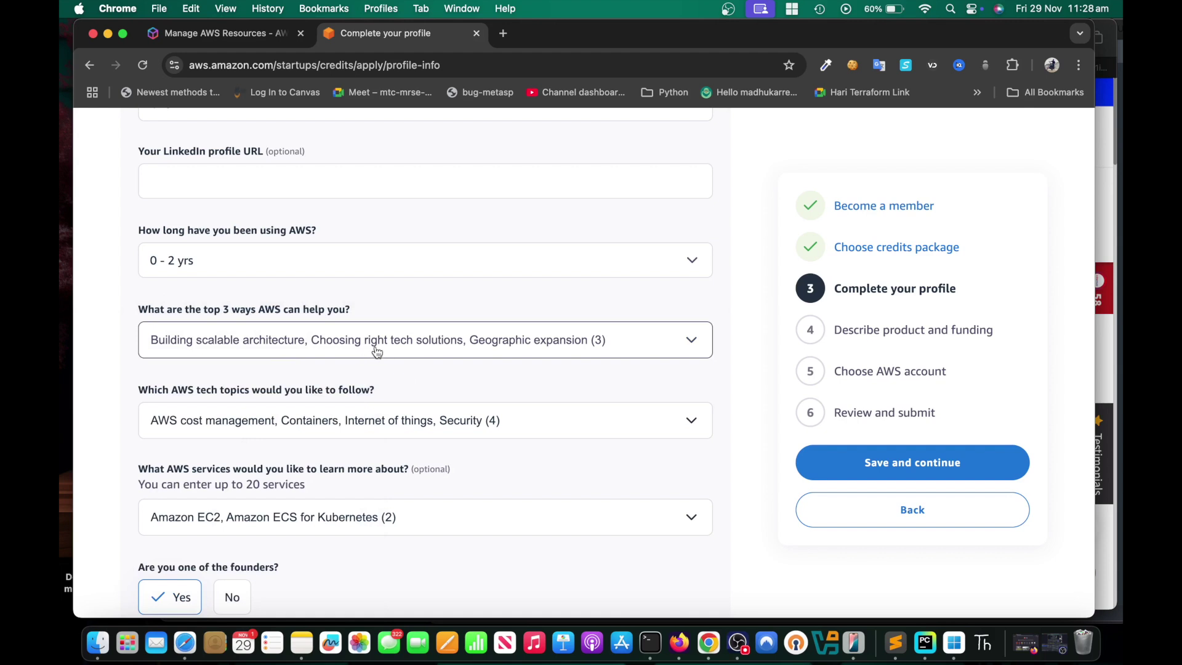
{"action": "left_click", "coordinate": [680, 353]}
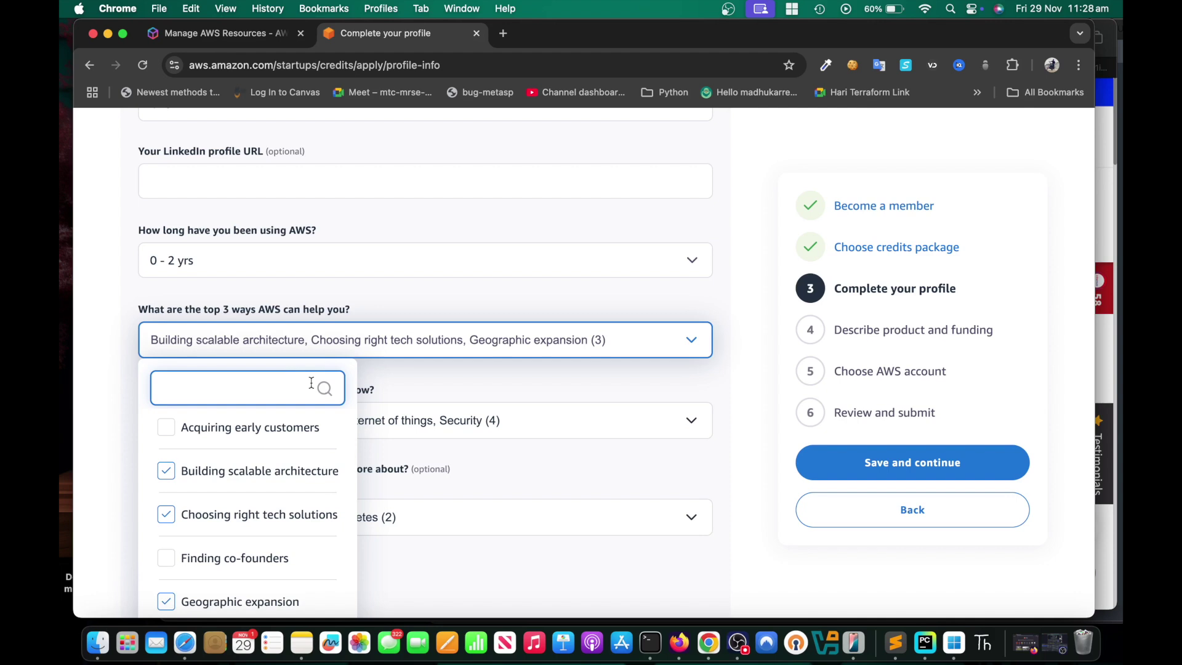
{"action": "scroll", "coordinate": [271, 468], "scroll_direction": "down", "scroll_amount": 2}
{"action": "scroll", "coordinate": [206, 460], "scroll_direction": "up", "scroll_amount": 1}
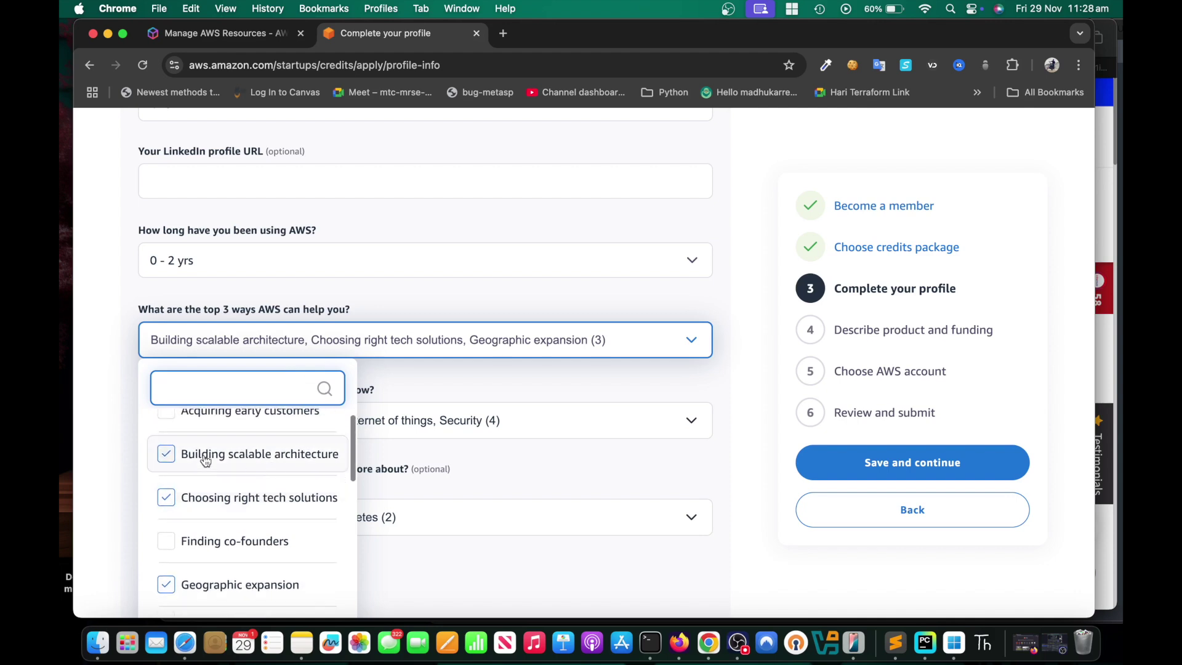
{"action": "scroll", "coordinate": [215, 480], "scroll_direction": "up", "scroll_amount": 1}
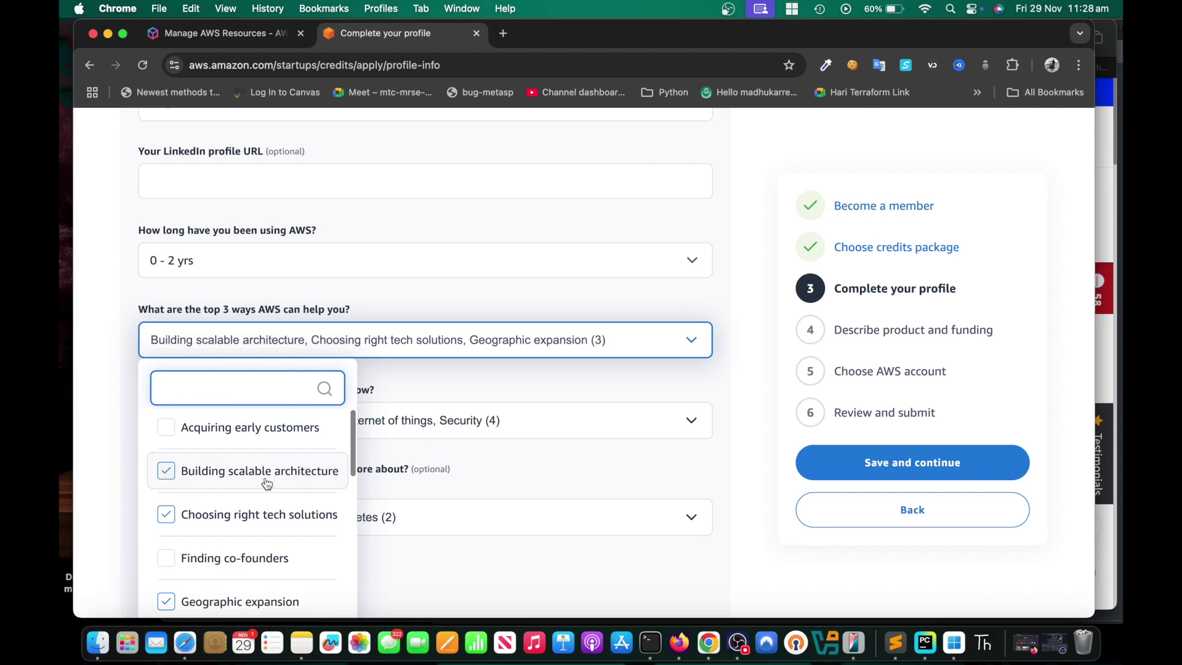
{"action": "scroll", "coordinate": [297, 483], "scroll_direction": "down", "scroll_amount": 1}
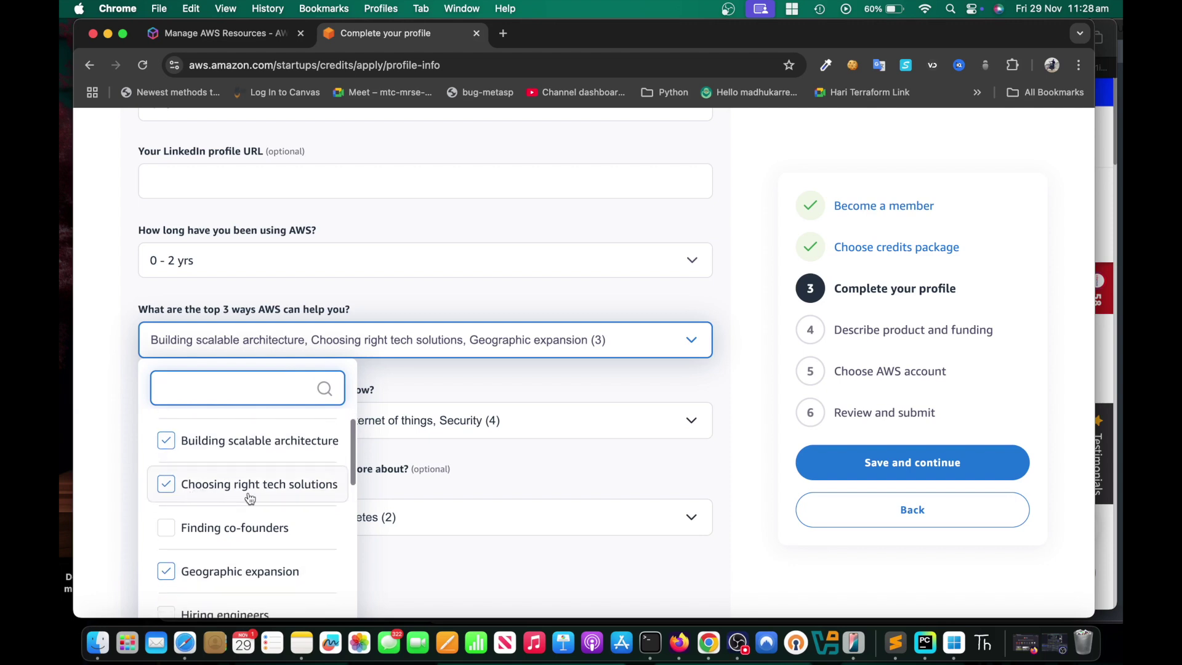
{"action": "scroll", "coordinate": [349, 489], "scroll_direction": "down", "scroll_amount": 2}
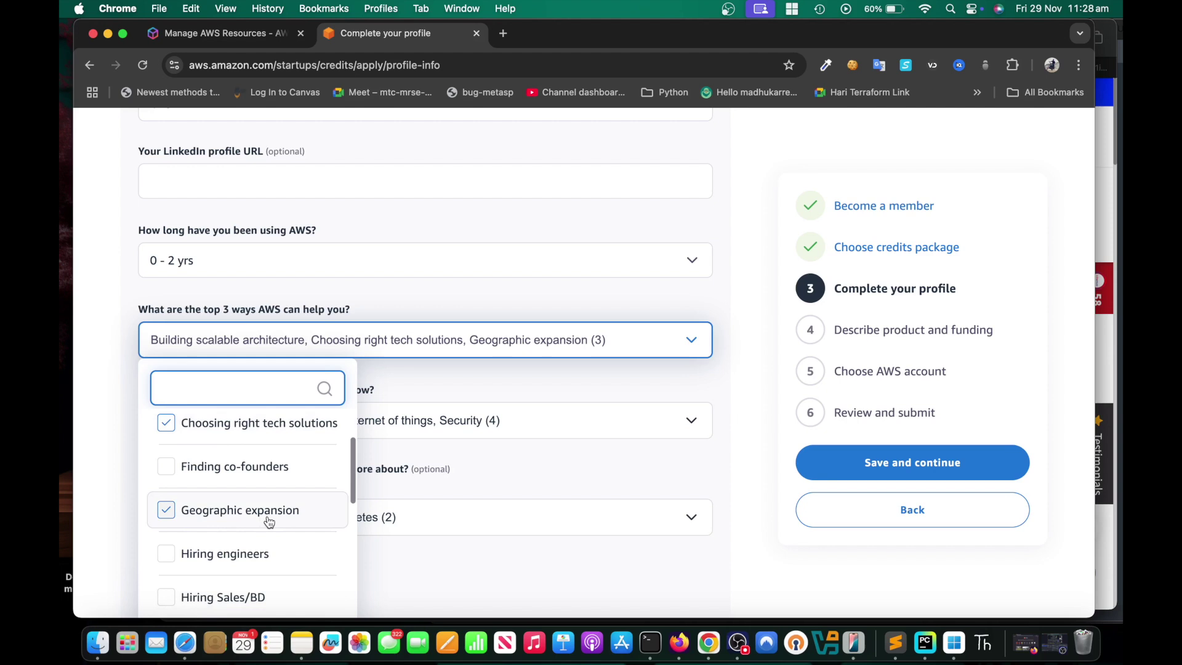
{"action": "left_click", "coordinate": [443, 468]}
{"action": "scroll", "coordinate": [249, 423], "scroll_direction": "down", "scroll_amount": 2}
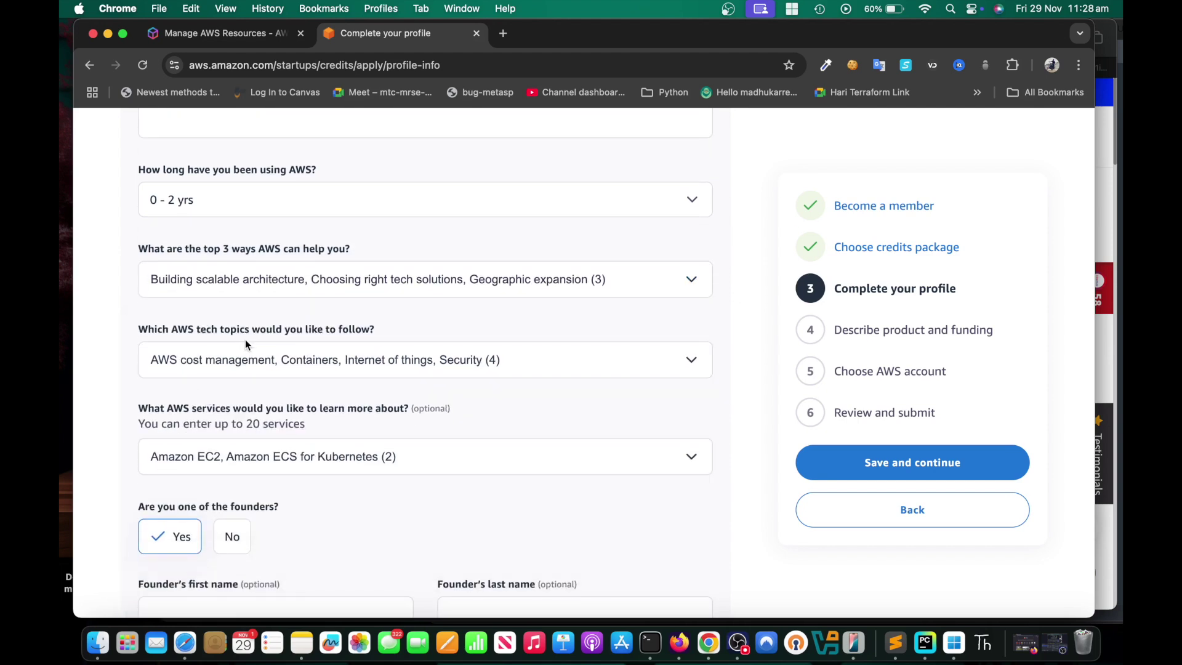
Check the tech topics list, leave it unchanged, and begin entering the founder's first name.
{"action": "left_click", "coordinate": [413, 366]}
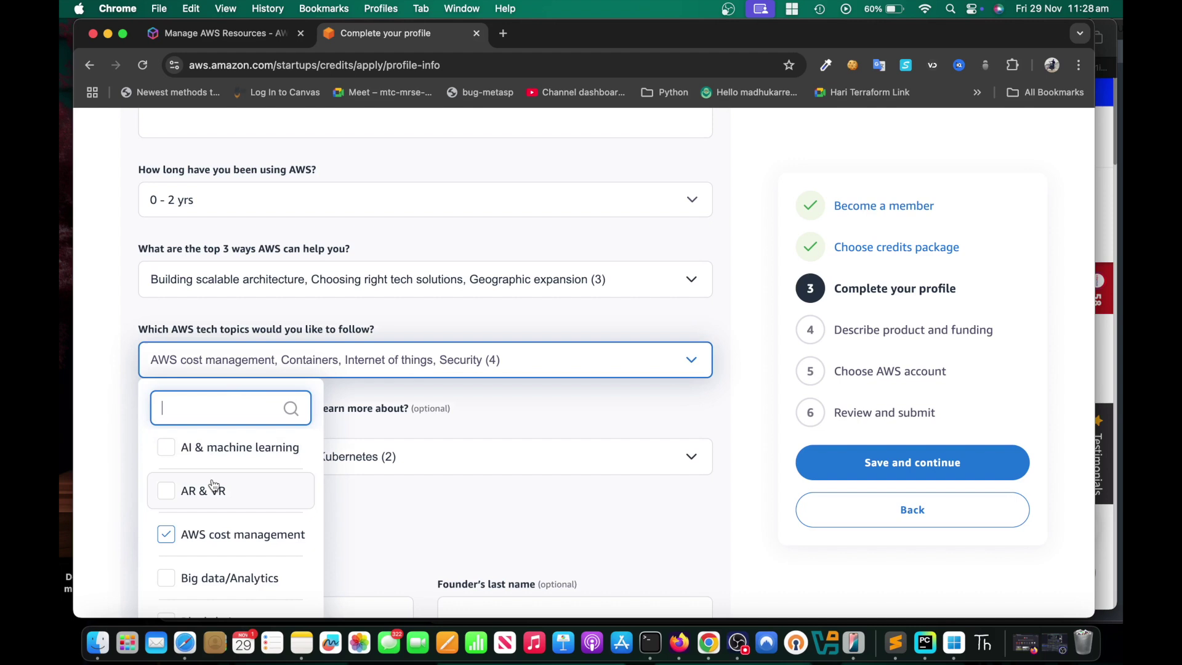
{"action": "scroll", "coordinate": [271, 493], "scroll_direction": "down", "scroll_amount": 3}
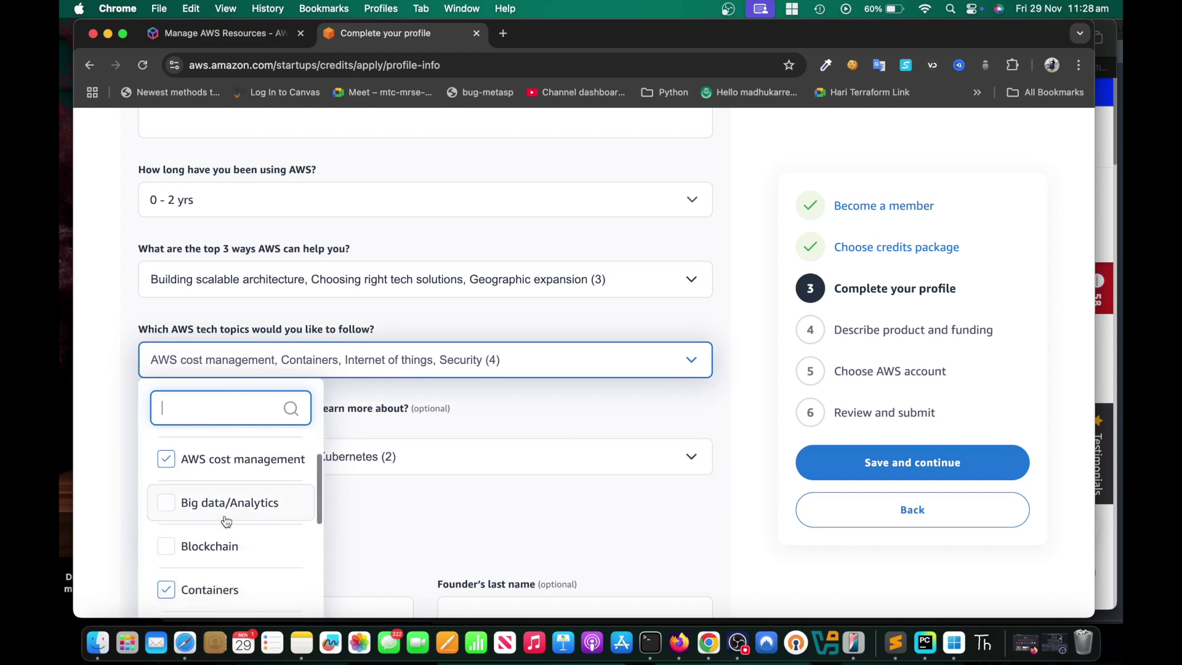
{"action": "scroll", "coordinate": [203, 517], "scroll_direction": "down", "scroll_amount": 2}
{"action": "scroll", "coordinate": [265, 504], "scroll_direction": "down", "scroll_amount": 7}
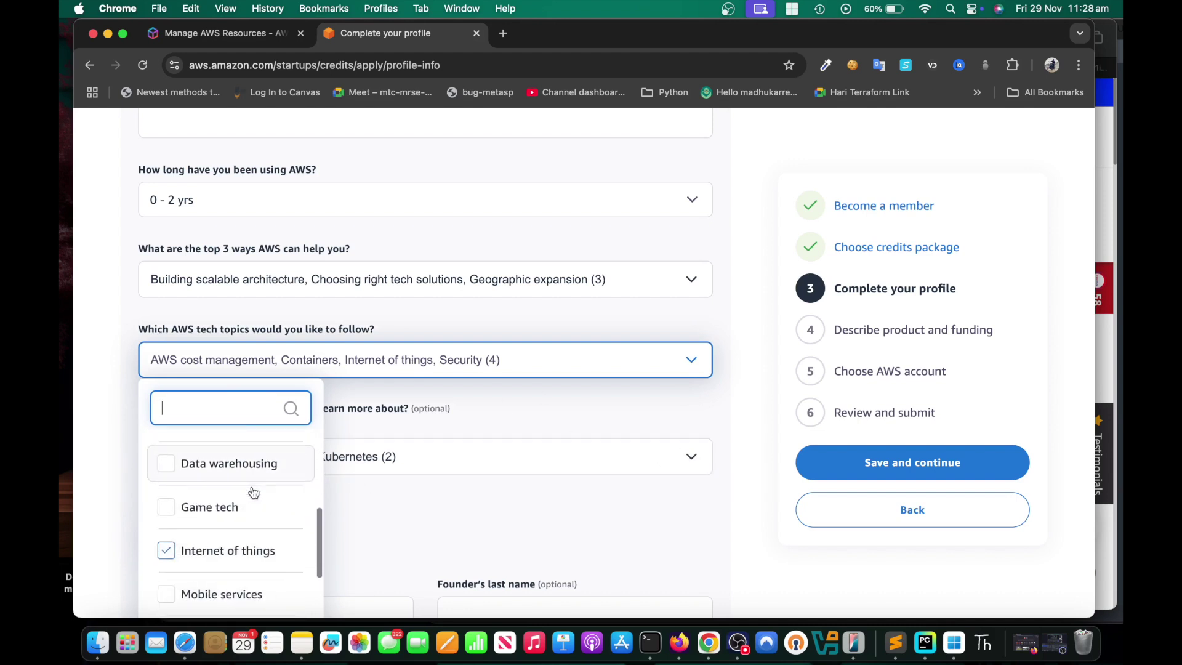
{"action": "left_click", "coordinate": [522, 418]}
{"action": "scroll", "coordinate": [390, 480], "scroll_direction": "down", "scroll_amount": 2}
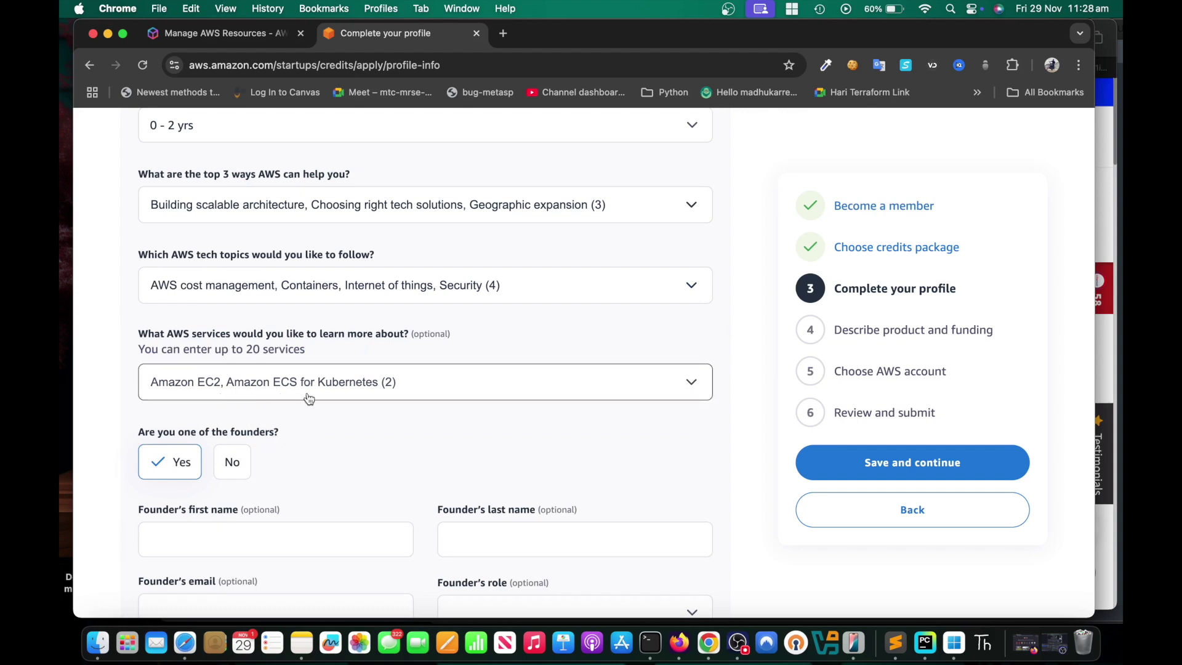
{"action": "scroll", "coordinate": [308, 398], "scroll_direction": "down", "scroll_amount": 3}
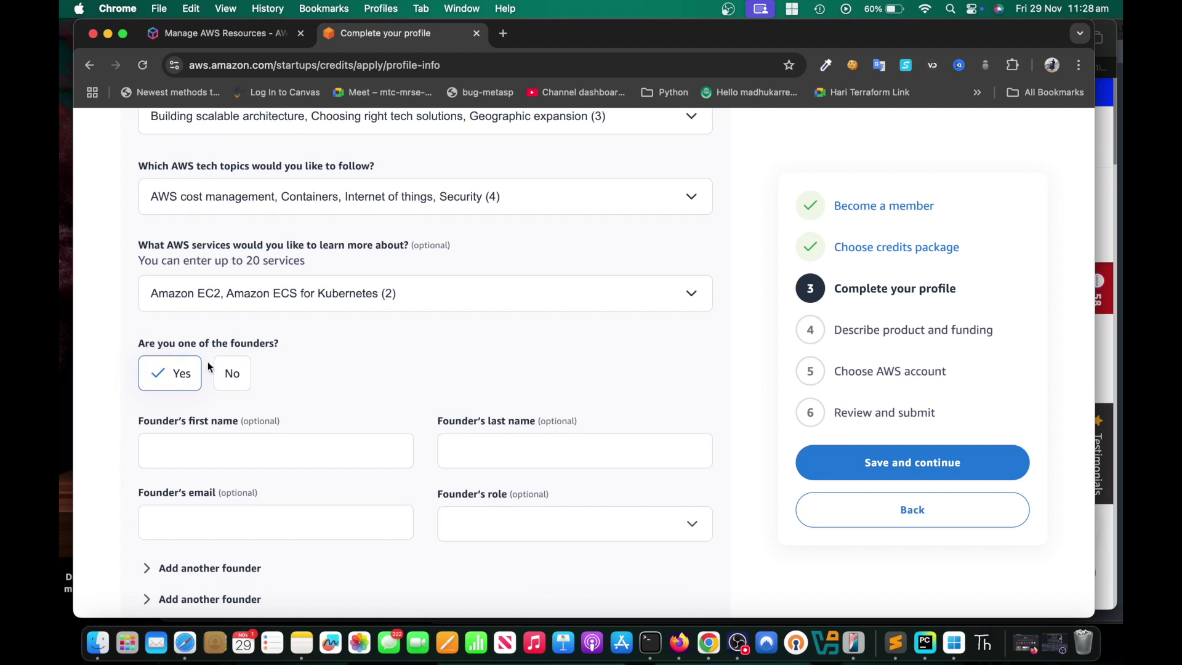
{"action": "scroll", "coordinate": [309, 394], "scroll_direction": "down", "scroll_amount": 4}
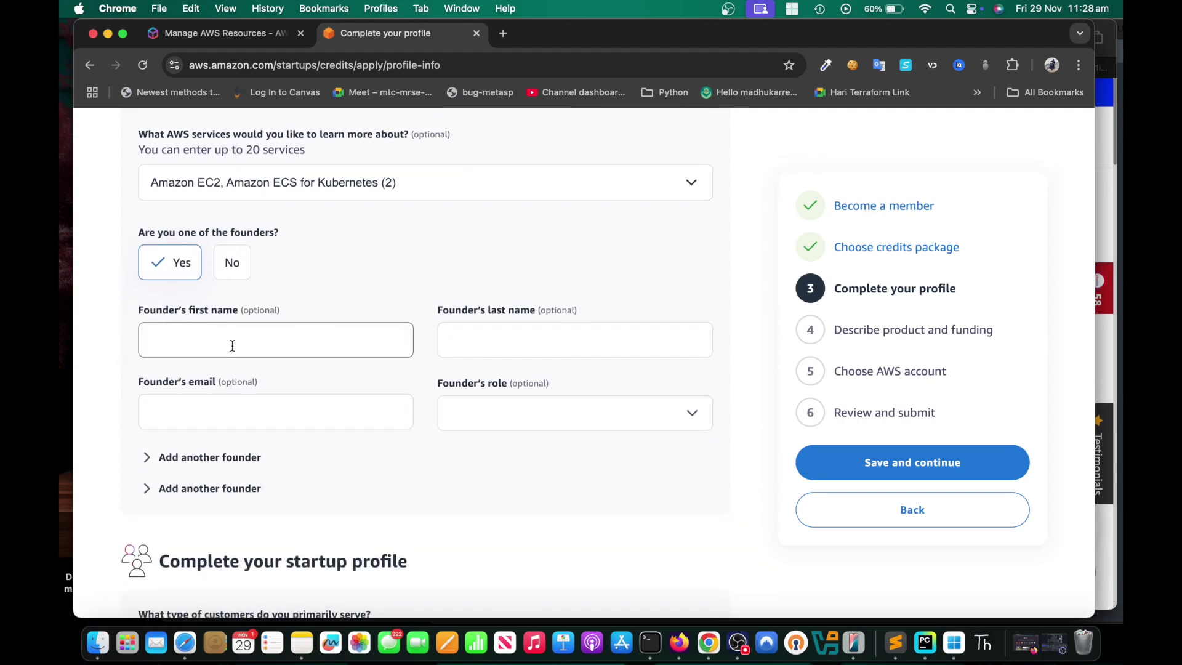
{"action": "left_click", "coordinate": [291, 344]}
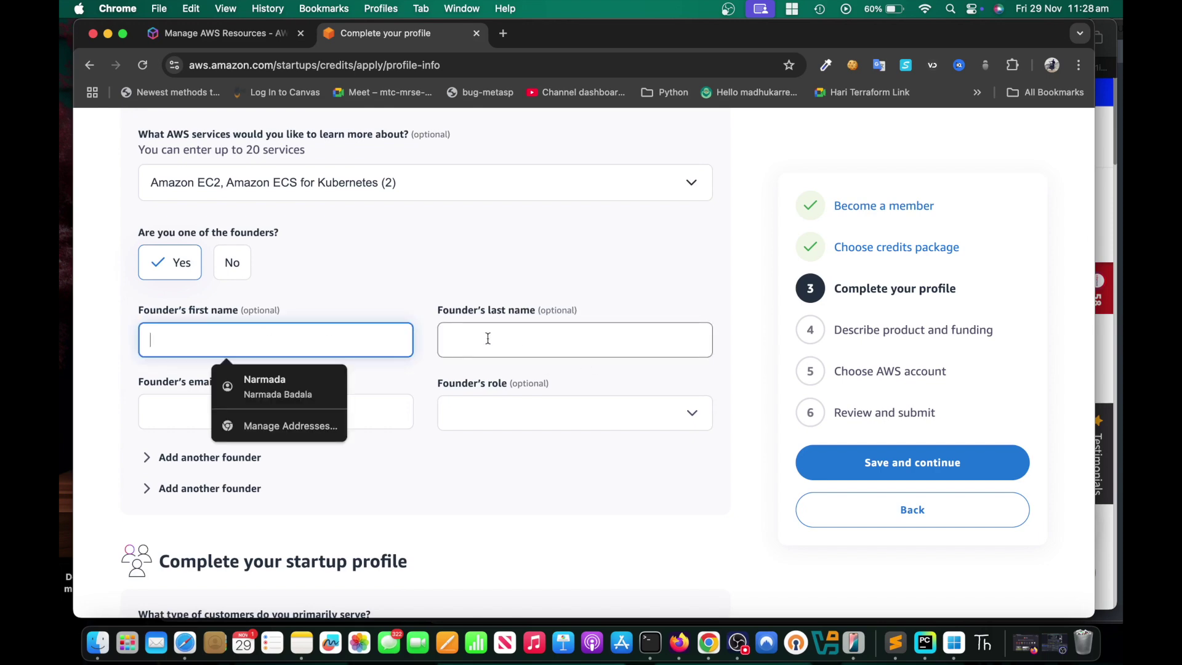
{"action": "scroll", "coordinate": [209, 468], "scroll_direction": "down", "scroll_amount": 5}
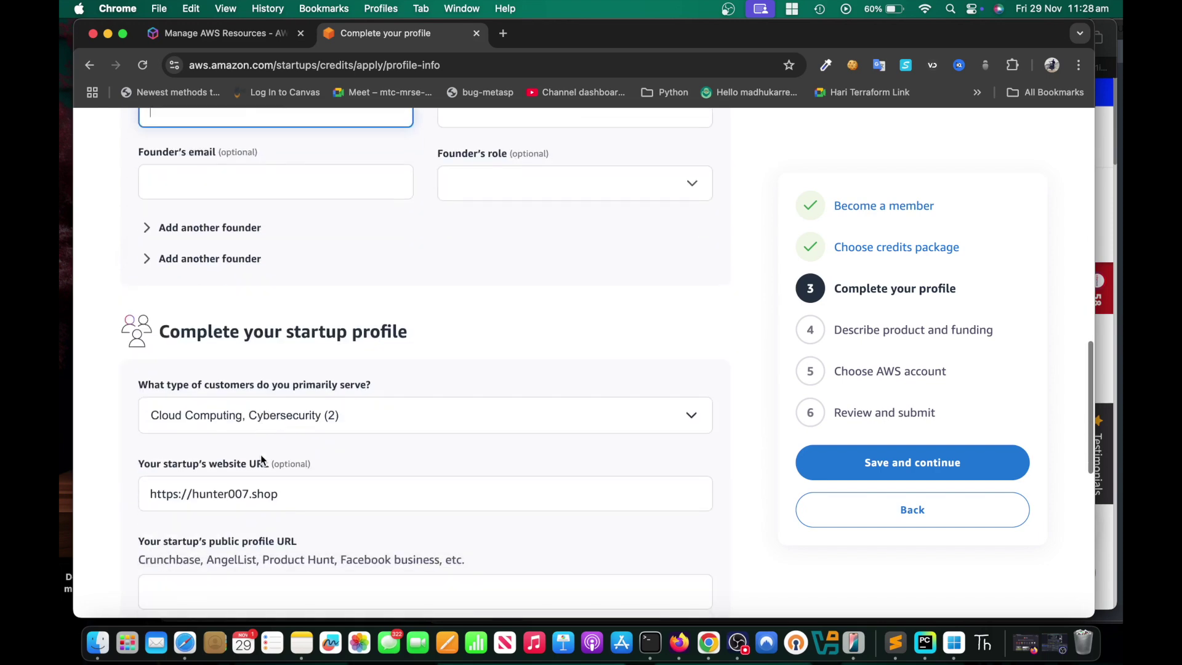
{"action": "scroll", "coordinate": [222, 461], "scroll_direction": "down", "scroll_amount": 2}
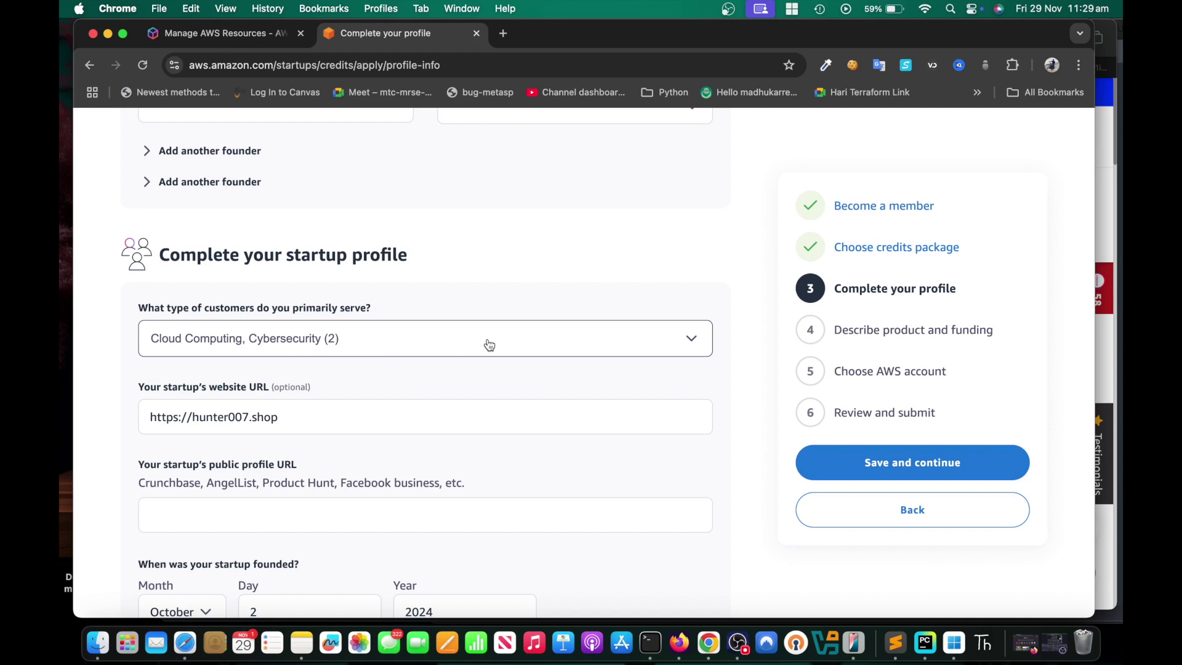
{"action": "scroll", "coordinate": [489, 344], "scroll_direction": "down", "scroll_amount": 1}
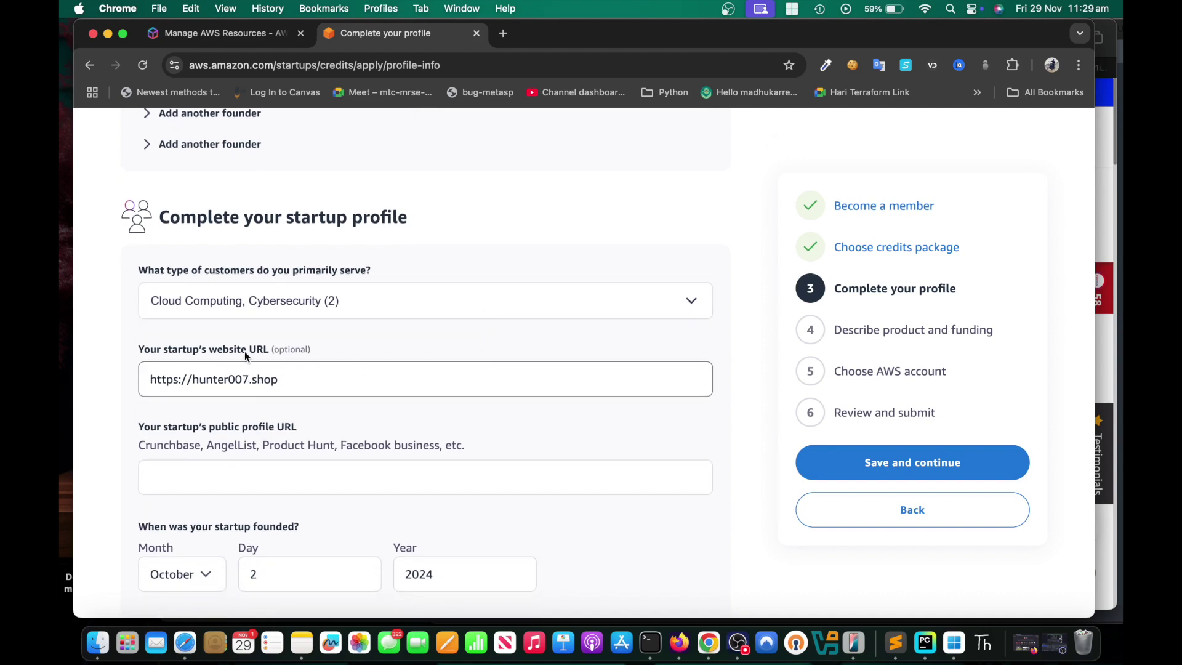
{"action": "triple_click", "coordinate": [330, 382]}
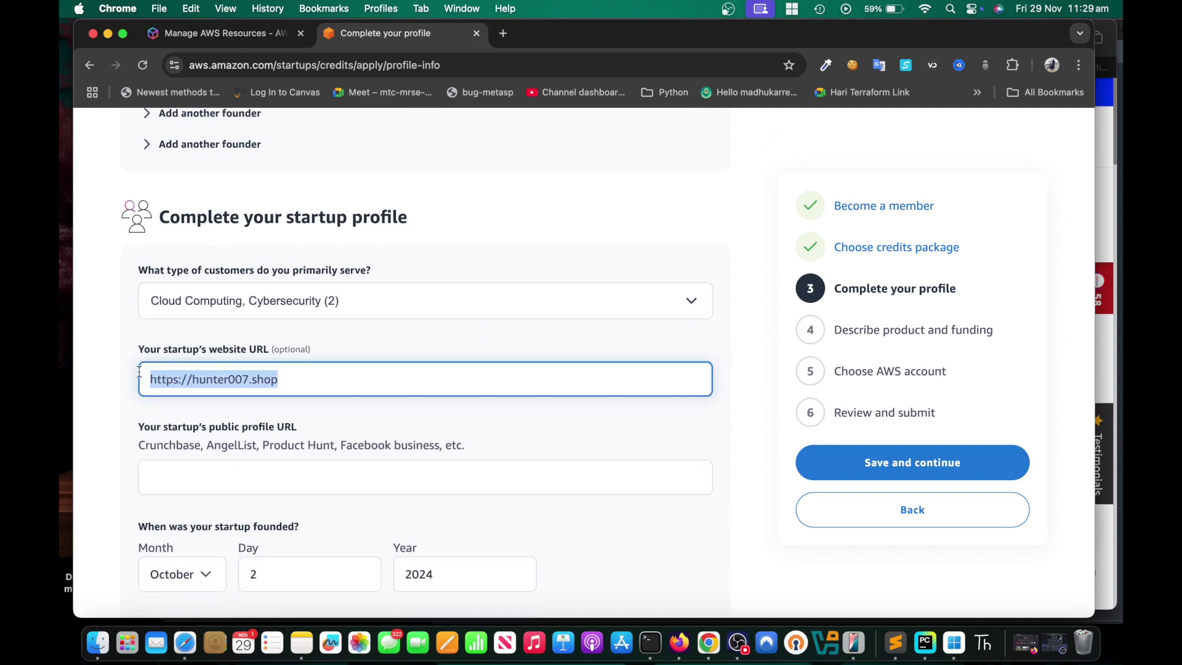
{"action": "left_click", "coordinate": [295, 382]}
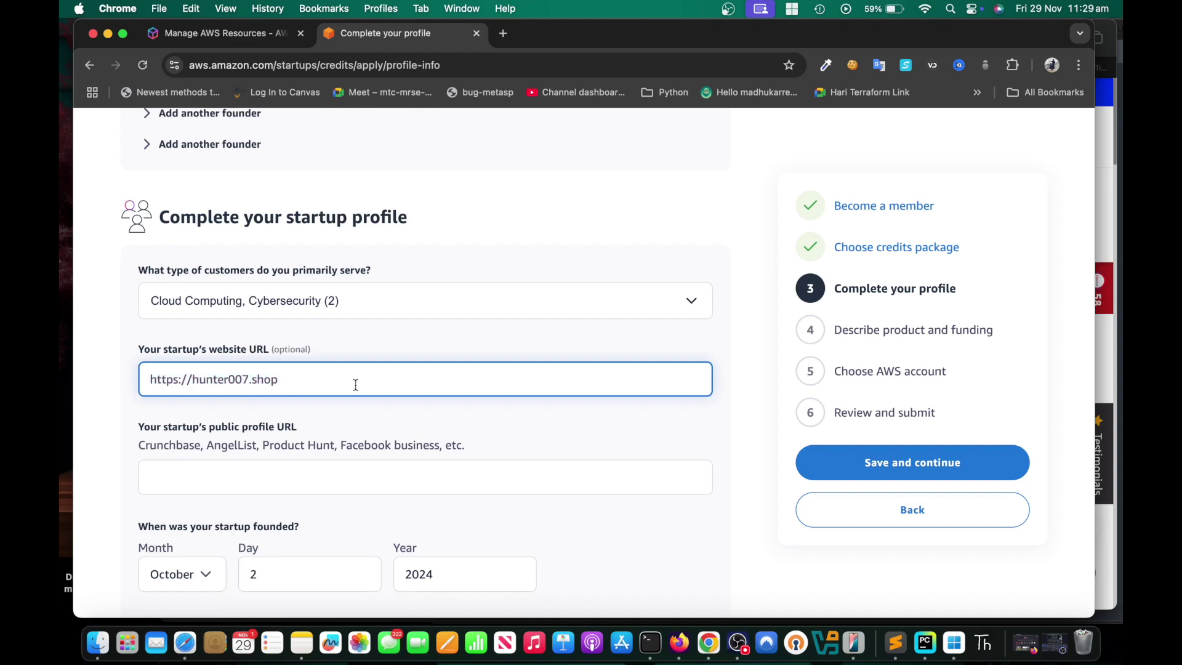
{"action": "left_click_drag", "start_coordinate": [319, 385], "coordinate": [150, 383]}
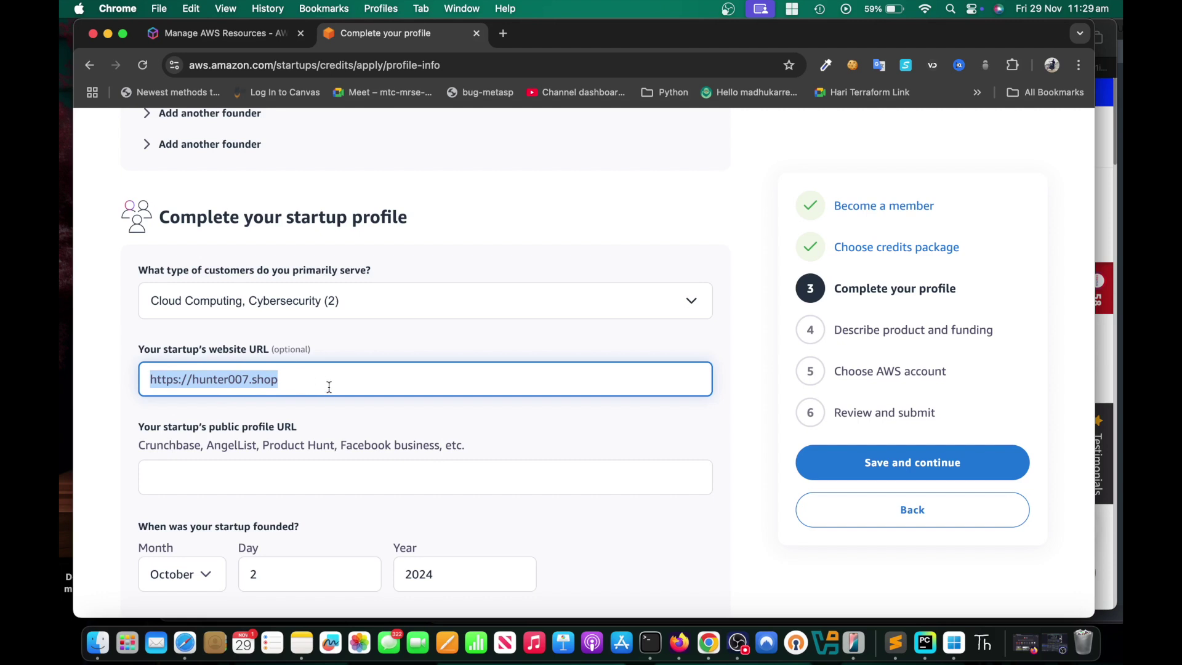
{"action": "scroll", "coordinate": [330, 403], "scroll_direction": "down", "scroll_amount": 1}
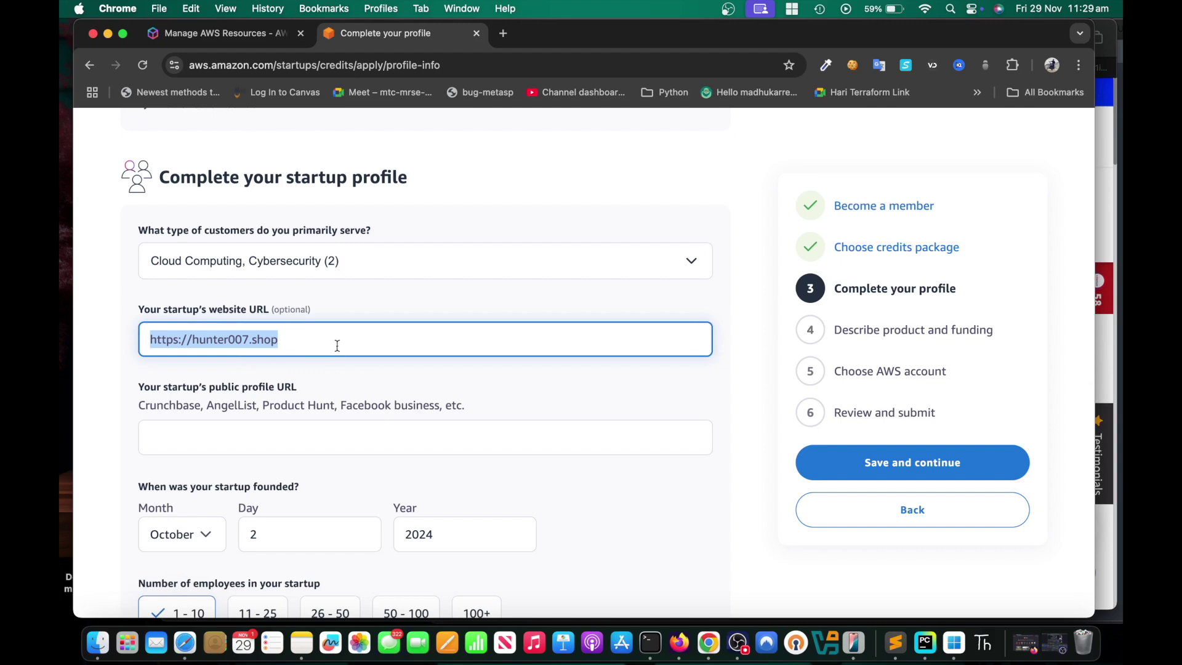
{"action": "scroll", "coordinate": [363, 387], "scroll_direction": "down", "scroll_amount": 1}
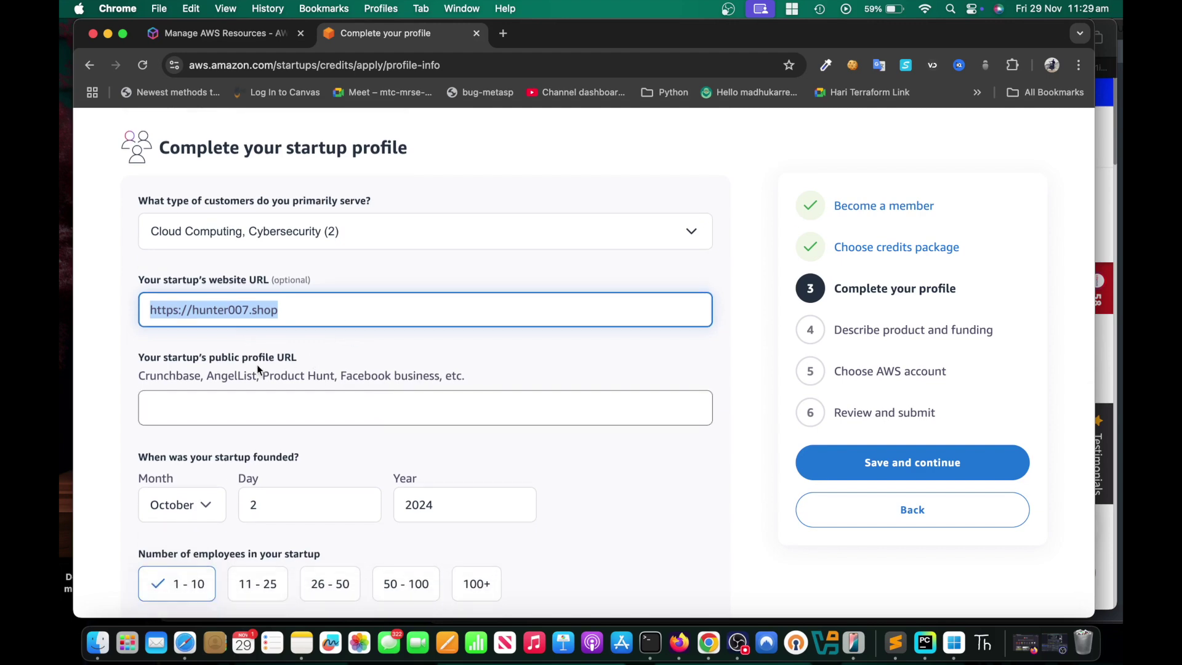
{"action": "scroll", "coordinate": [256, 364], "scroll_direction": "down", "scroll_amount": 5}
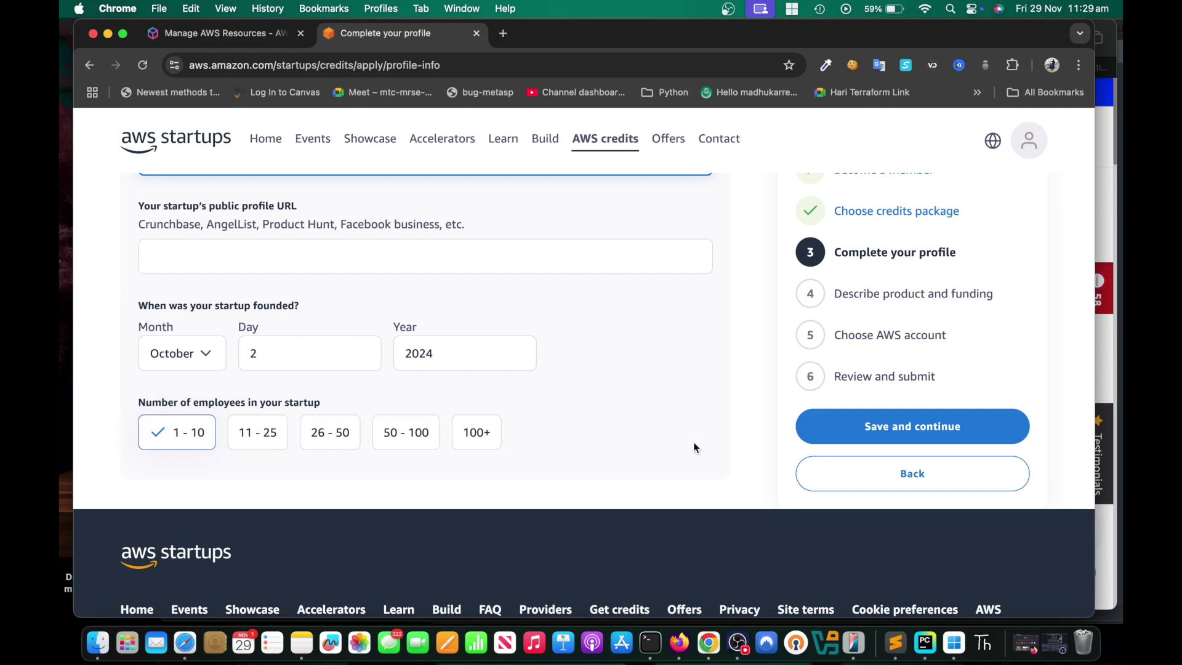
{"action": "left_click", "coordinate": [912, 431]}
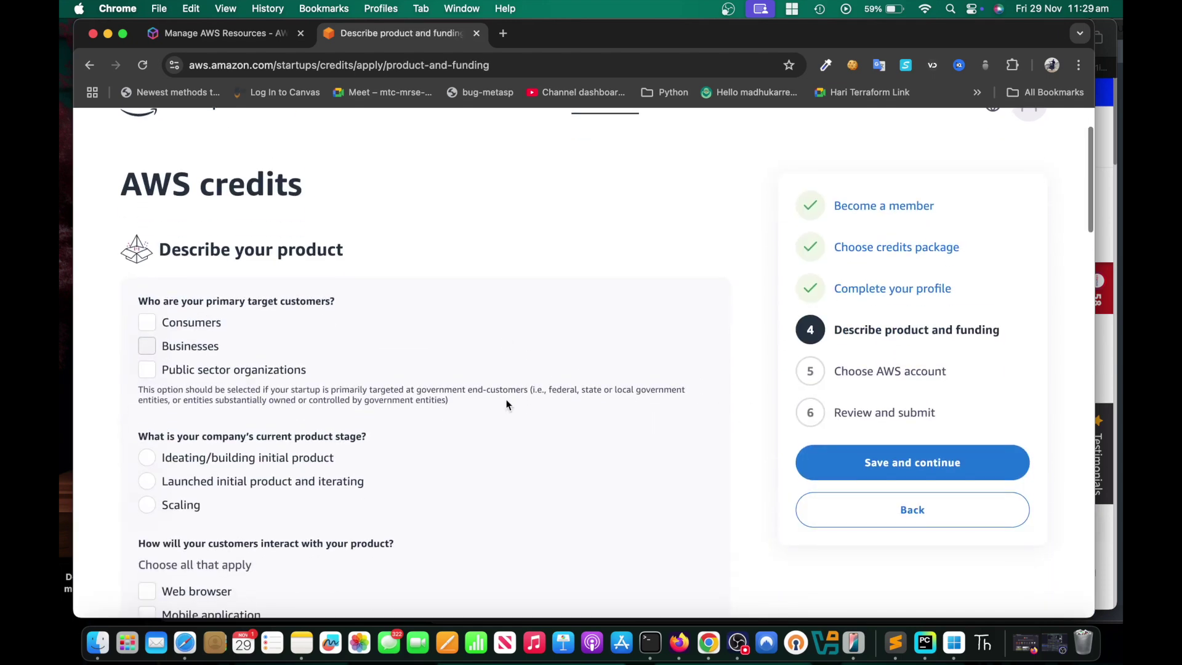
Mark Consumers and Businesses as target customers and set the stage to Ideating/building initial product.
{"action": "scroll", "coordinate": [354, 299], "scroll_direction": "down", "scroll_amount": 1}
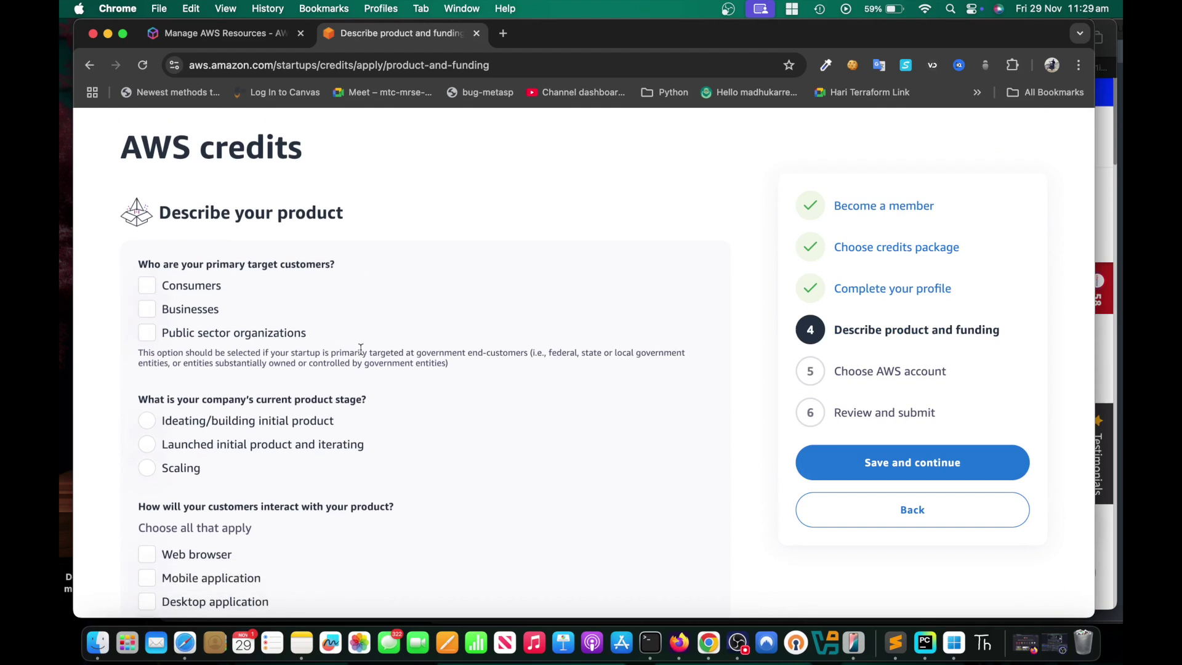
{"action": "scroll", "coordinate": [338, 347], "scroll_direction": "down", "scroll_amount": 2}
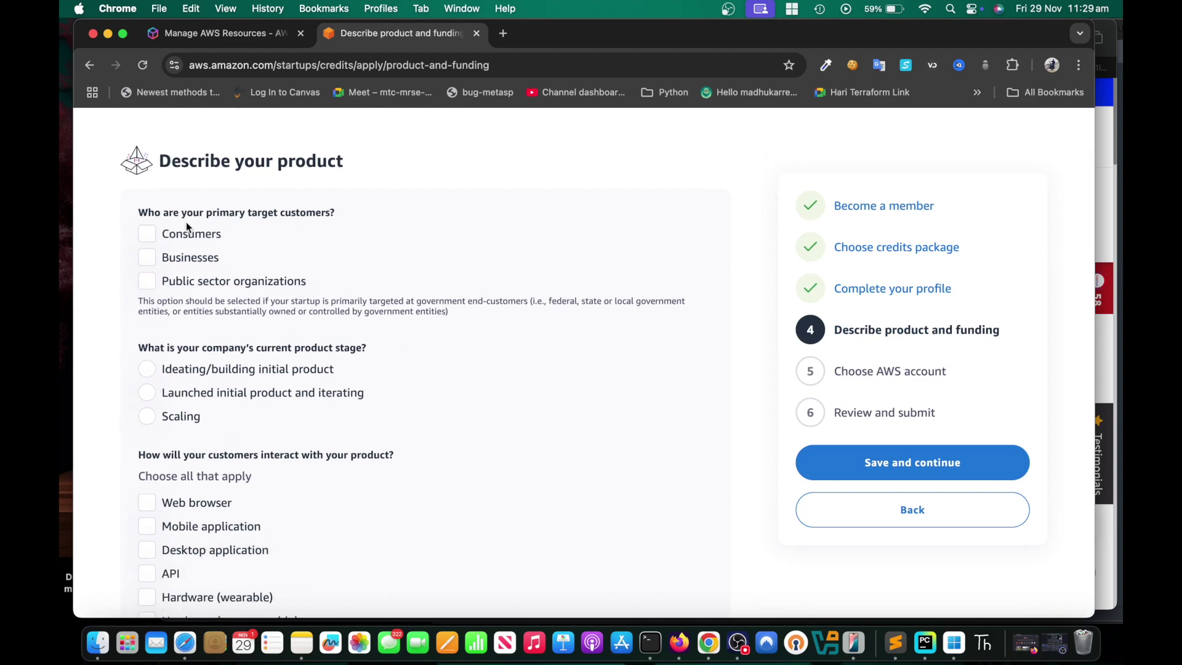
{"action": "left_click", "coordinate": [148, 234]}
{"action": "left_click", "coordinate": [147, 258]}
{"action": "scroll", "coordinate": [499, 326], "scroll_direction": "down", "scroll_amount": 2}
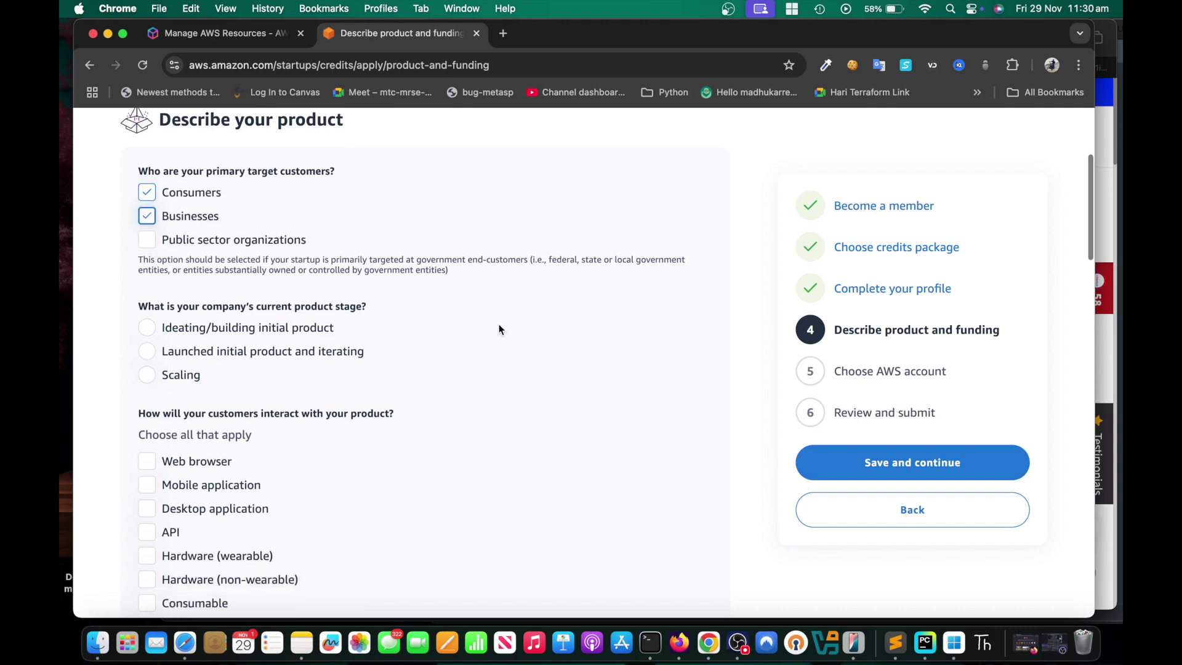
{"action": "scroll", "coordinate": [178, 289], "scroll_direction": "down", "scroll_amount": 1}
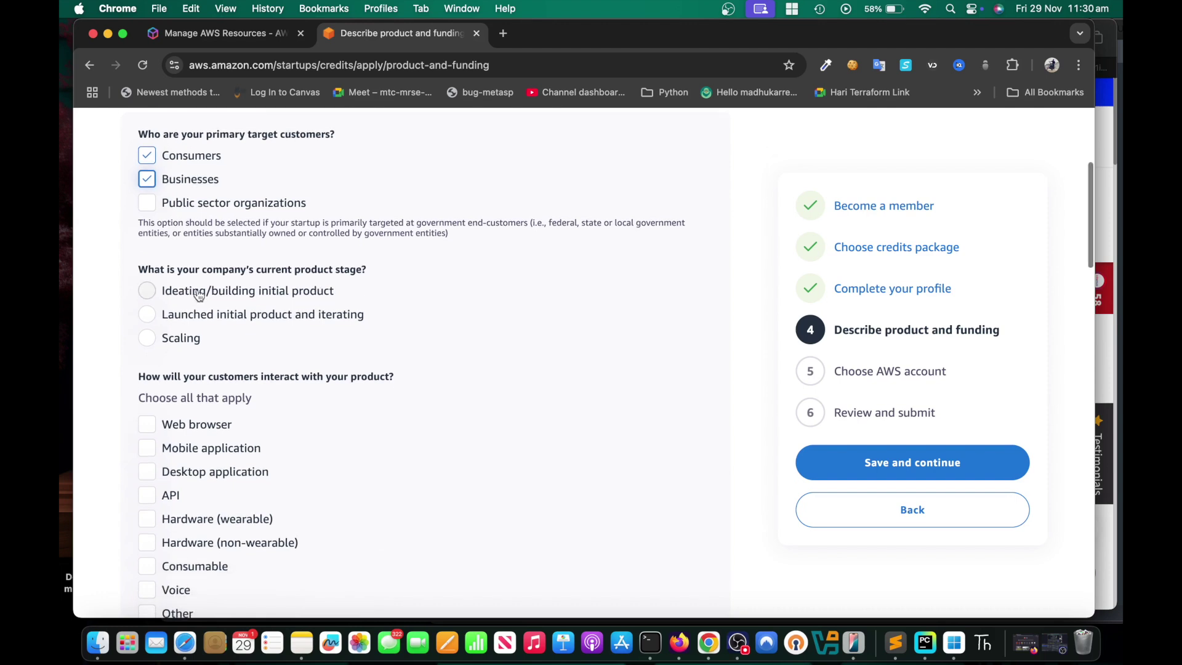
{"action": "left_click", "coordinate": [151, 320]}
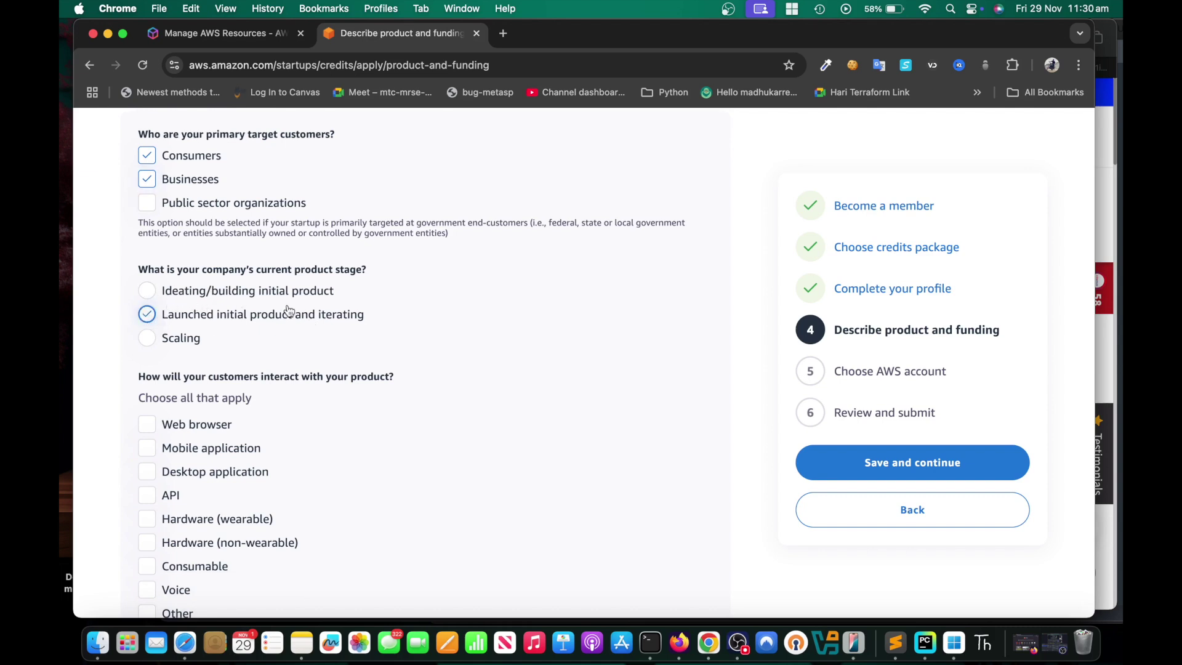
{"action": "left_click", "coordinate": [148, 291]}
Tick Web browser, Mobile application and API as interactions; answer AI/ML as planned for the future.
{"action": "scroll", "coordinate": [264, 275], "scroll_direction": "down", "scroll_amount": 2}
{"action": "scroll", "coordinate": [265, 275], "scroll_direction": "down", "scroll_amount": 2}
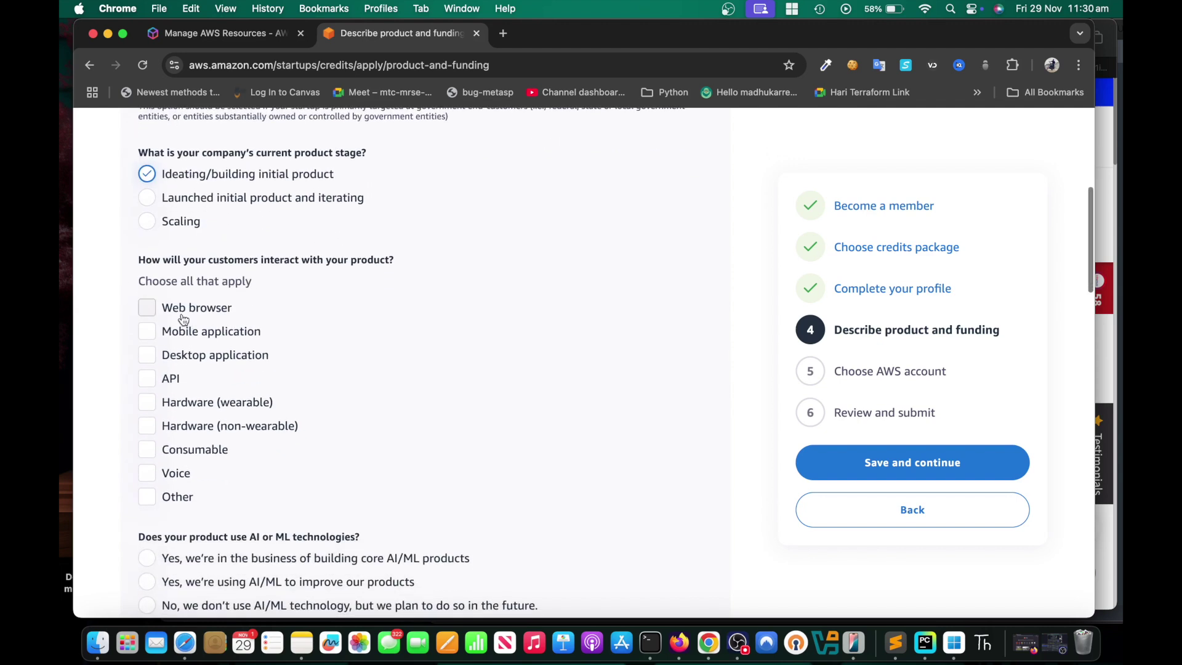
{"action": "left_click", "coordinate": [147, 307]}
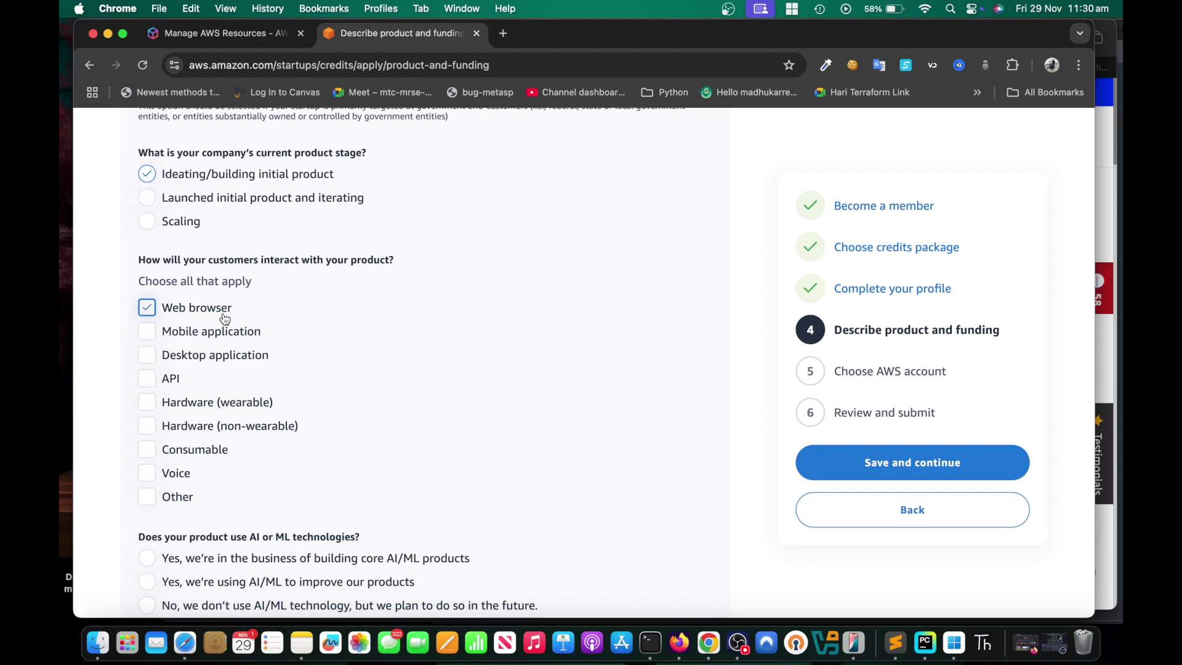
{"action": "left_click", "coordinate": [148, 331]}
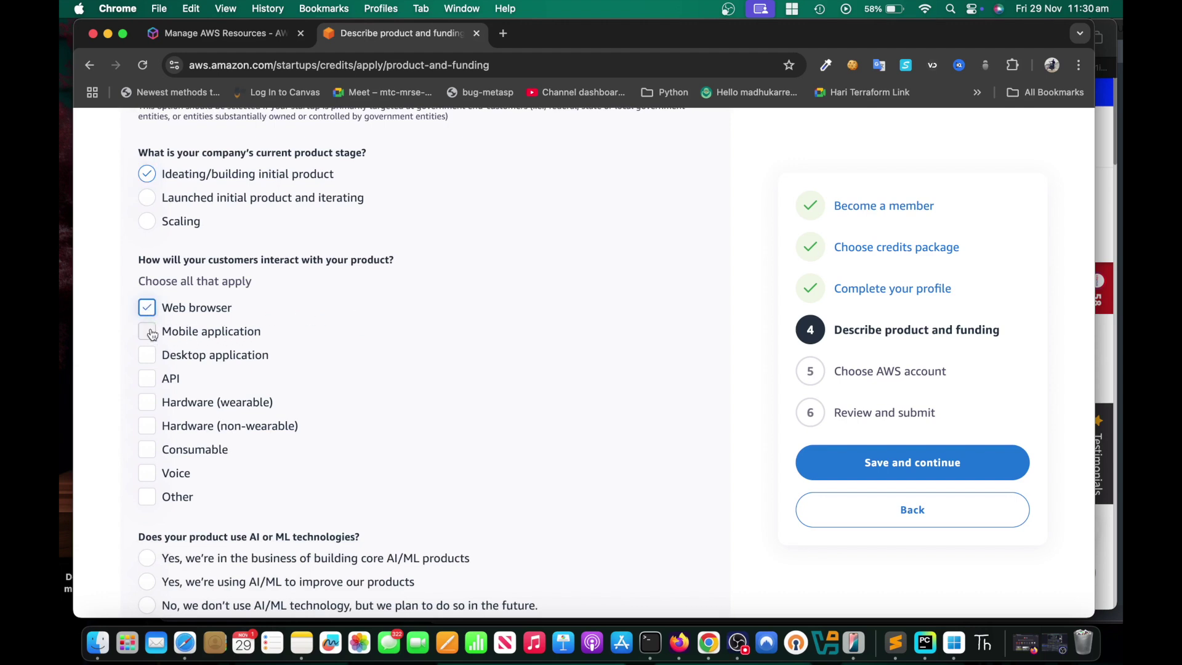
{"action": "left_click", "coordinate": [150, 379]}
{"action": "left_click", "coordinate": [142, 386]}
{"action": "scroll", "coordinate": [232, 417], "scroll_direction": "down", "scroll_amount": 2}
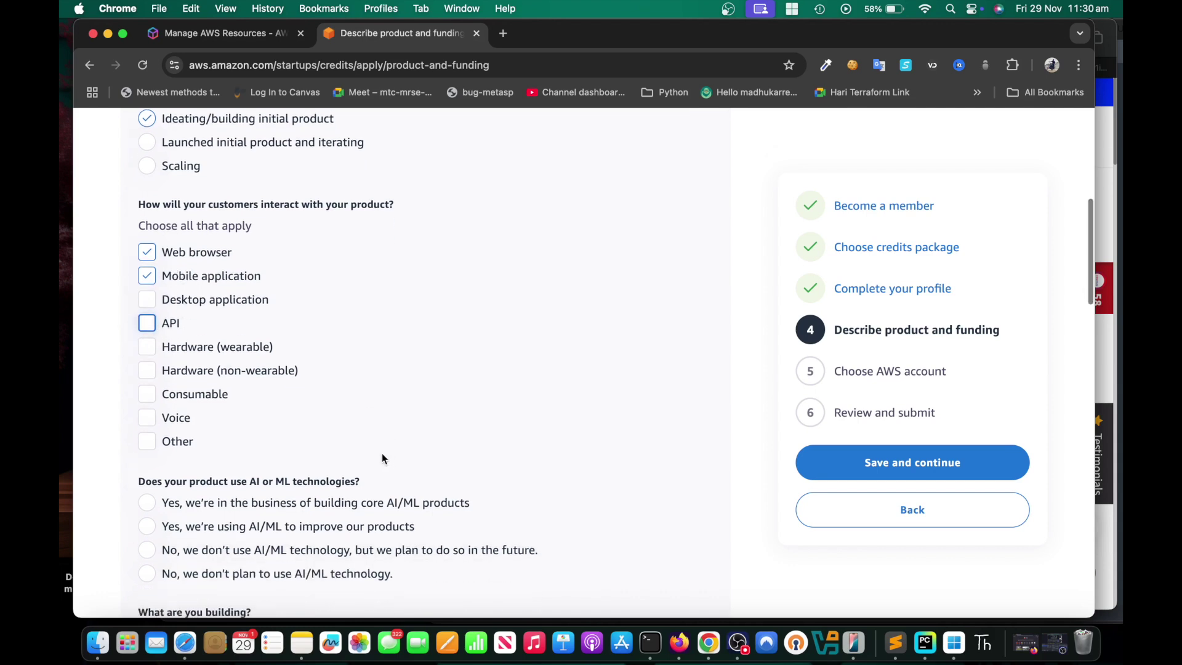
{"action": "left_click", "coordinate": [148, 323]}
{"action": "scroll", "coordinate": [334, 401], "scroll_direction": "down", "scroll_amount": 3}
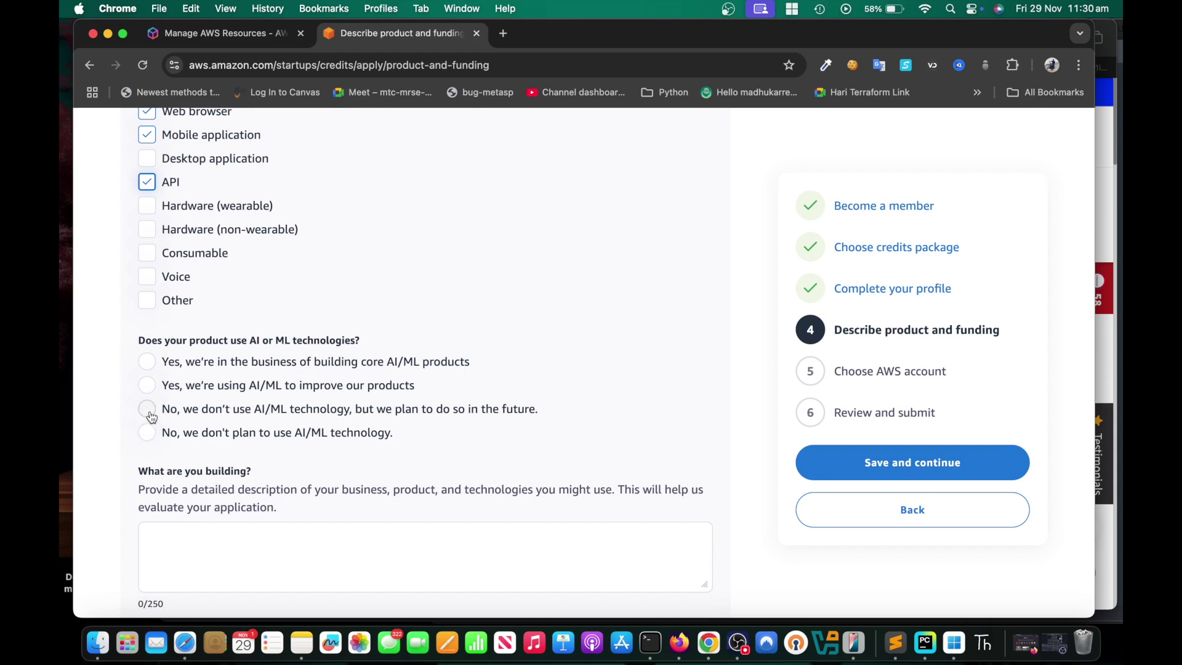
{"action": "left_click", "coordinate": [146, 409]}
{"action": "scroll", "coordinate": [468, 419], "scroll_direction": "down", "scroll_amount": 5}
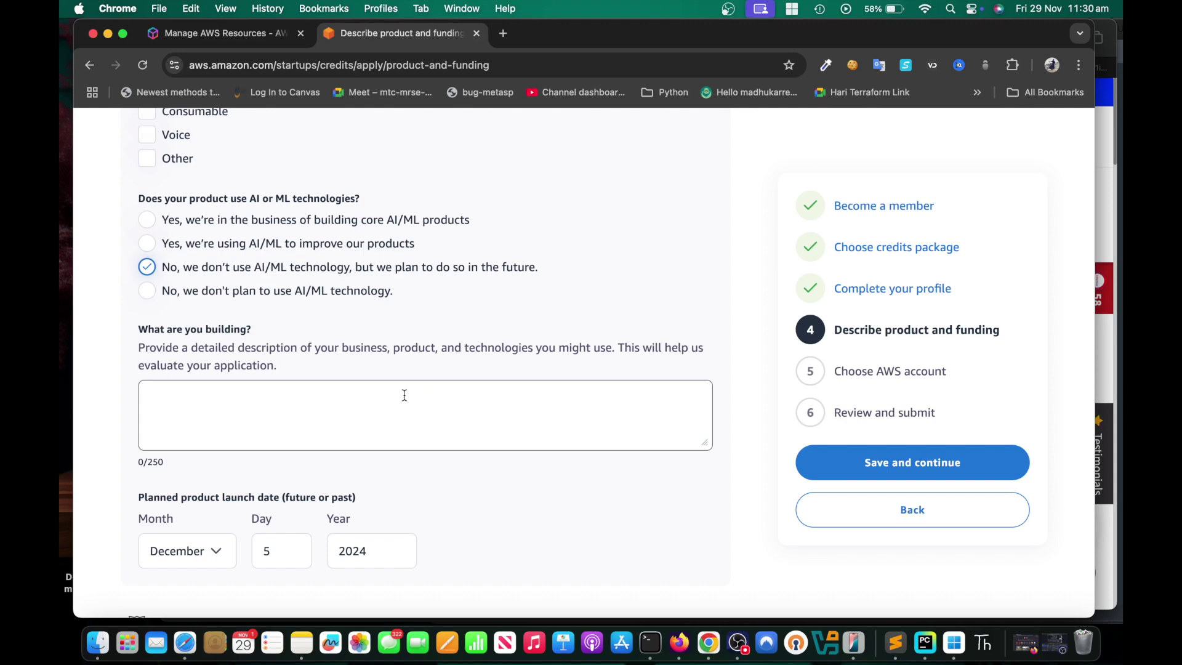
Describe the product: an EC2 machine hosting the web application, RDS managed databases, and IAM users for employees.
{"action": "left_click", "coordinate": [328, 388]}
{"action": "type", "text": "I am going "}
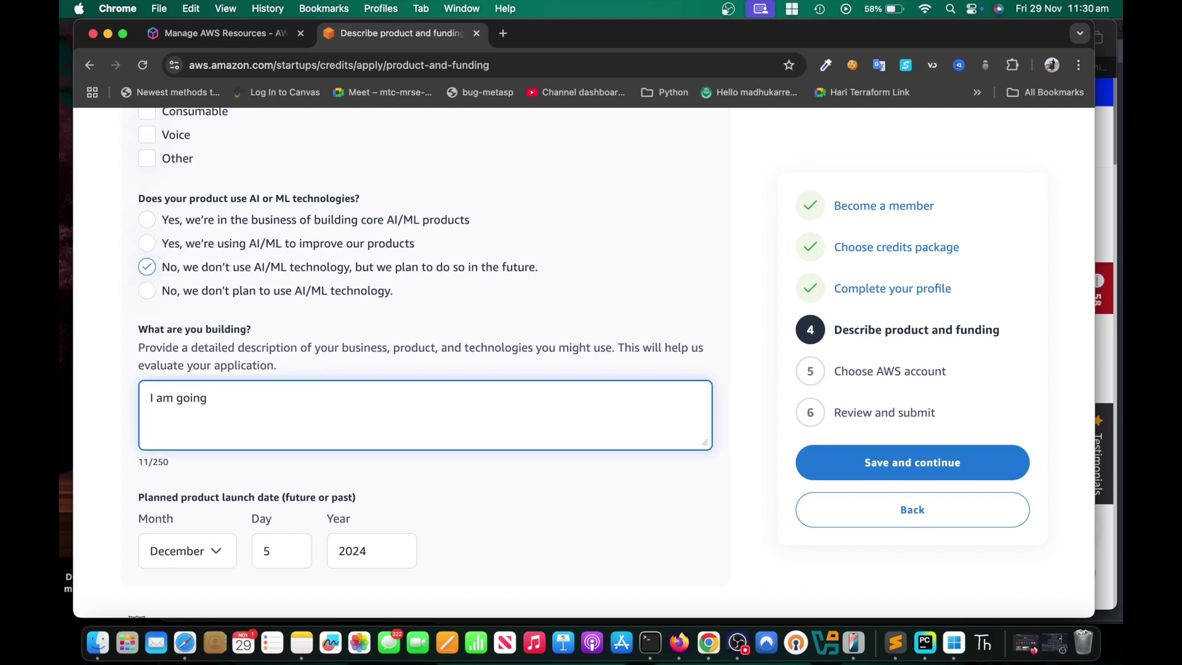
{"action": "type", "text": "to create an EC2 machine for h"}
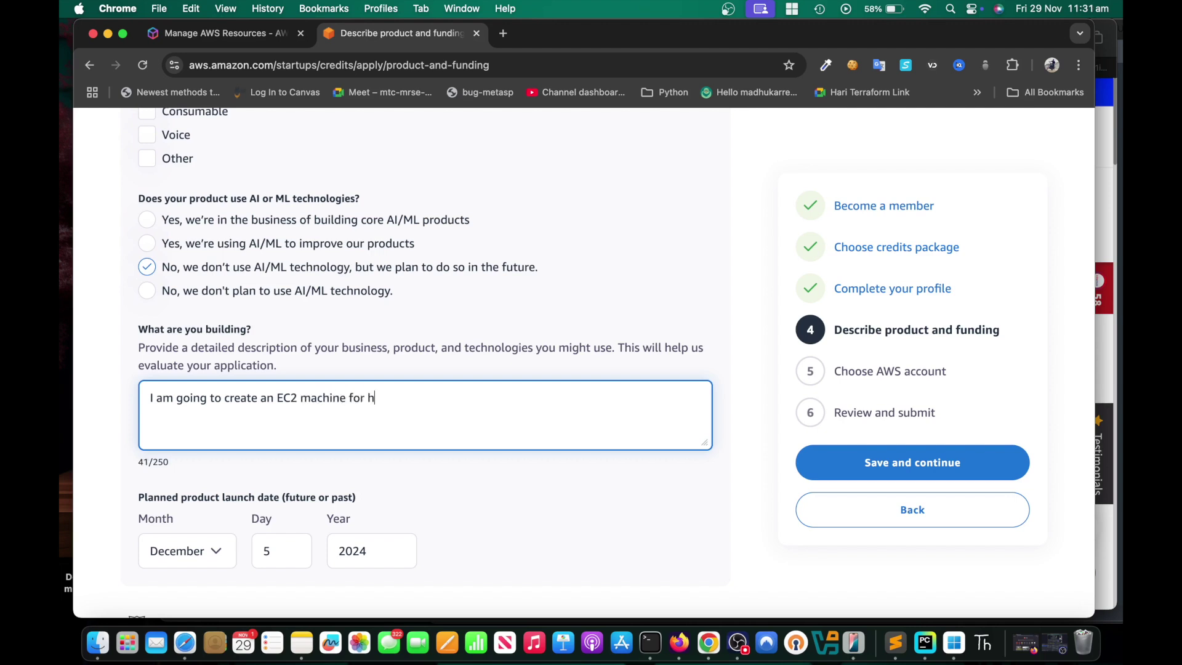
{"action": "type", "text": "osting my"}
{"action": "type", "text": " weba"}
{"action": "type", "text": "appl"}
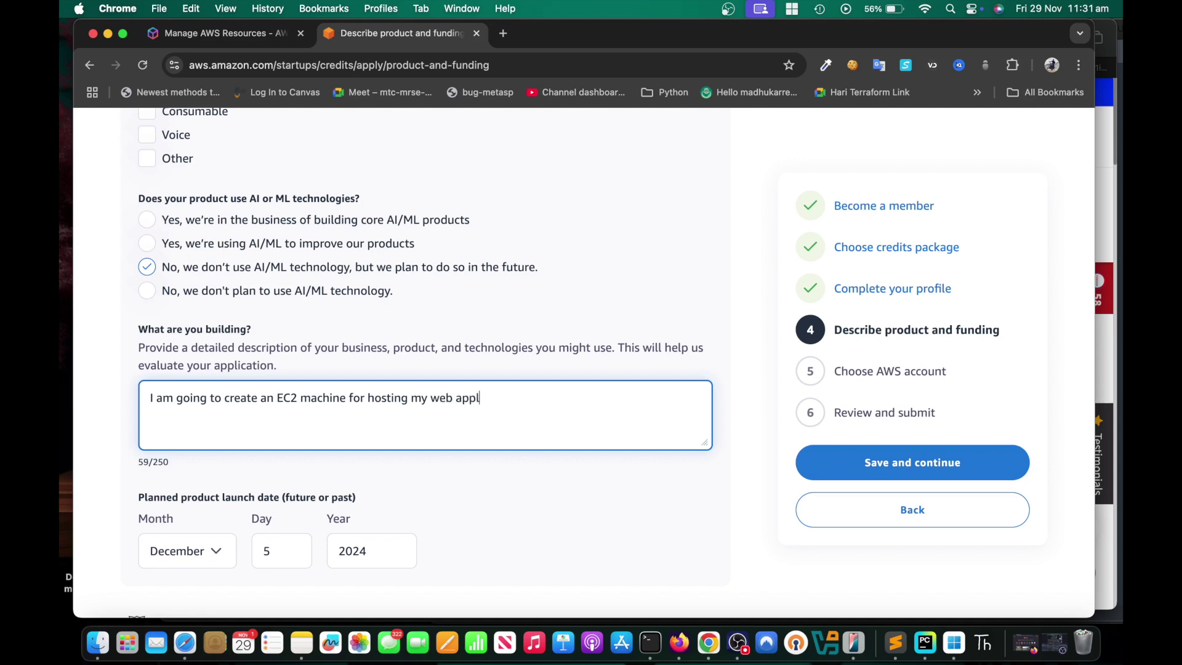
{"action": "type", "text": "ication, and I am plan"}
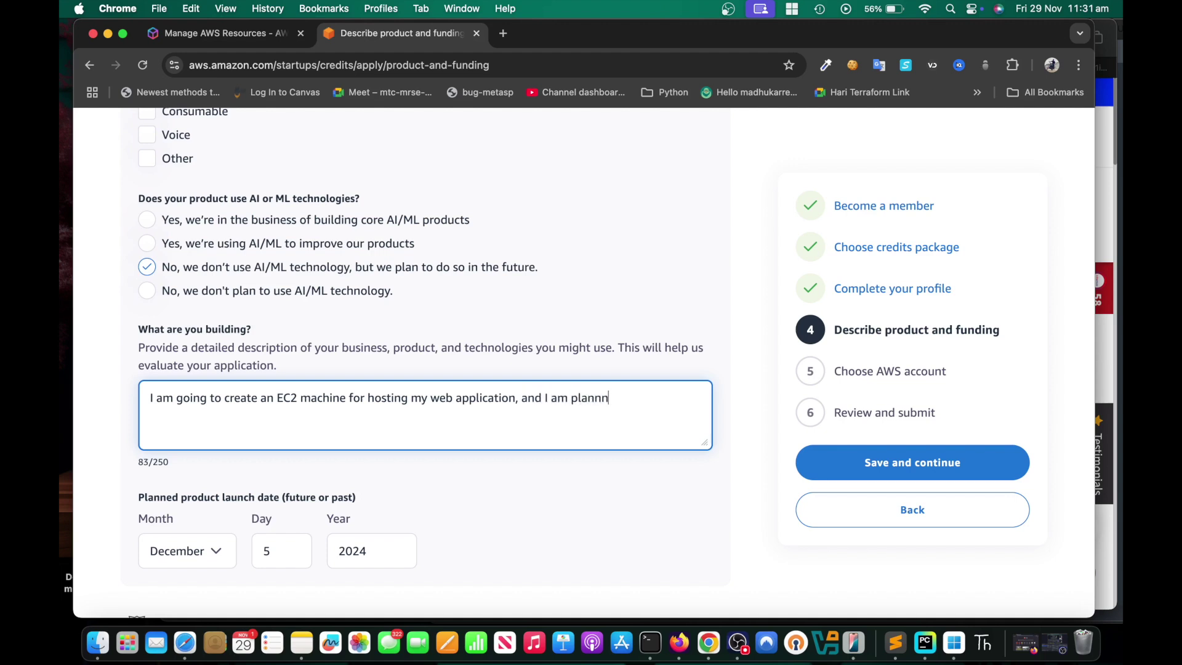
{"action": "type", "text": "ning to use RDS"}
{"action": "type", "text": " for Ma"}
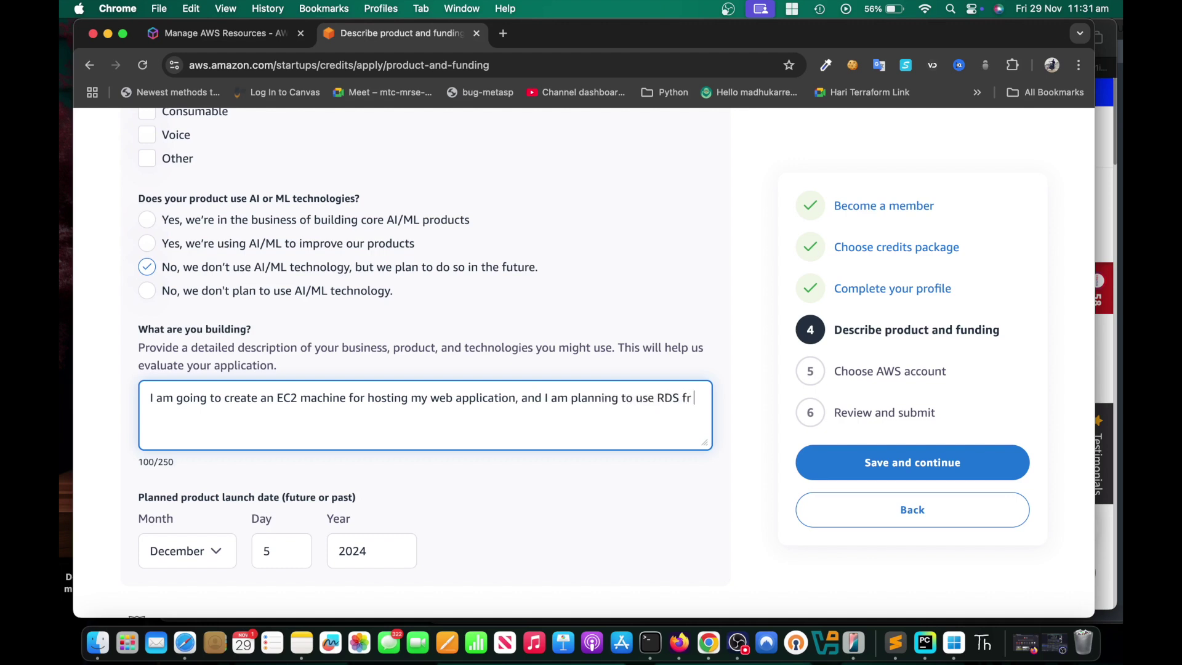
{"action": "type", "text": "naged Daatabases"}
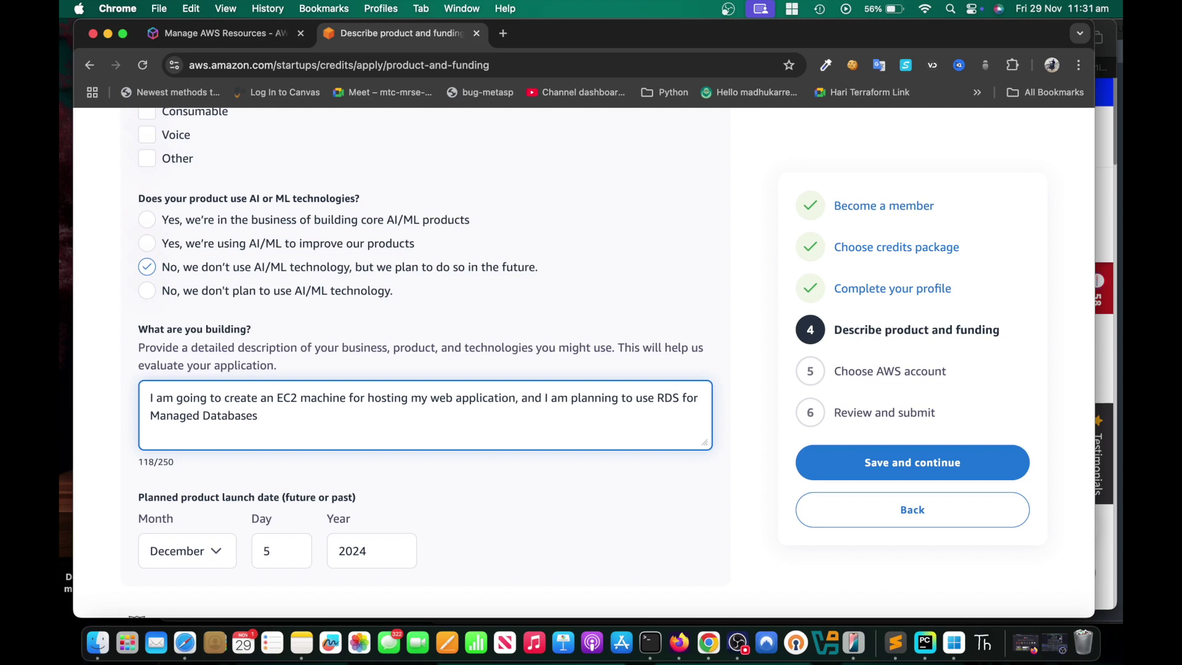
{"action": "type", "text": ", I am going to create"}
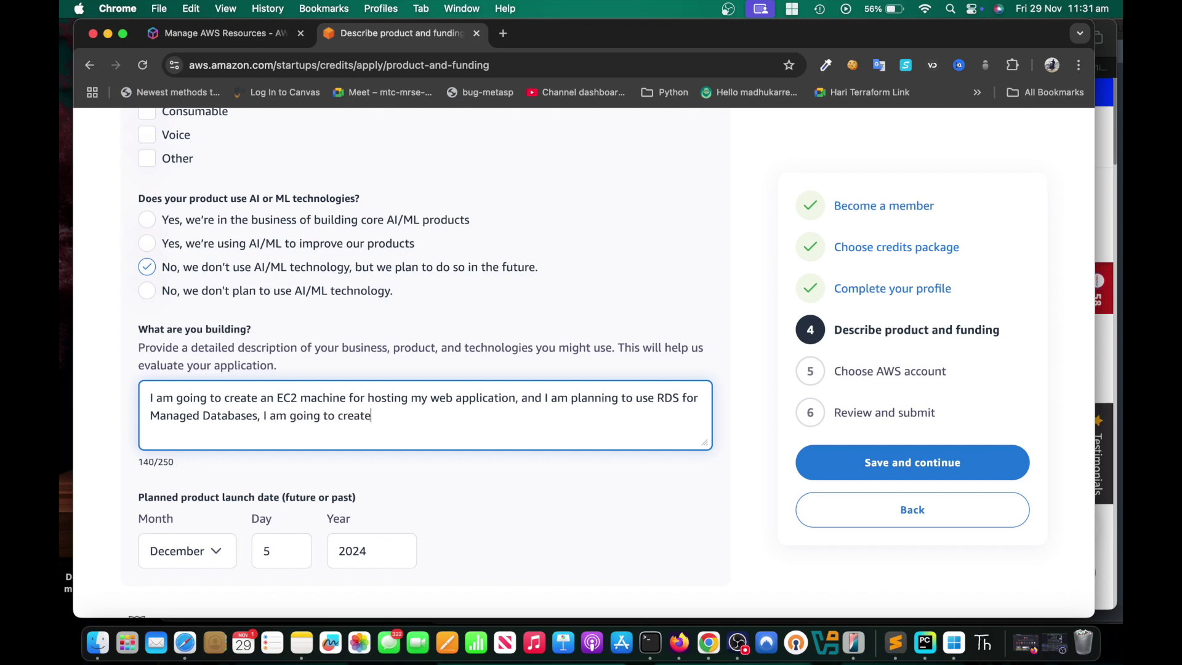
{"action": "type", "text": " Multiple "}
{"action": "type", "text": "iAM "}
{"action": "type", "text": "IAM users"}
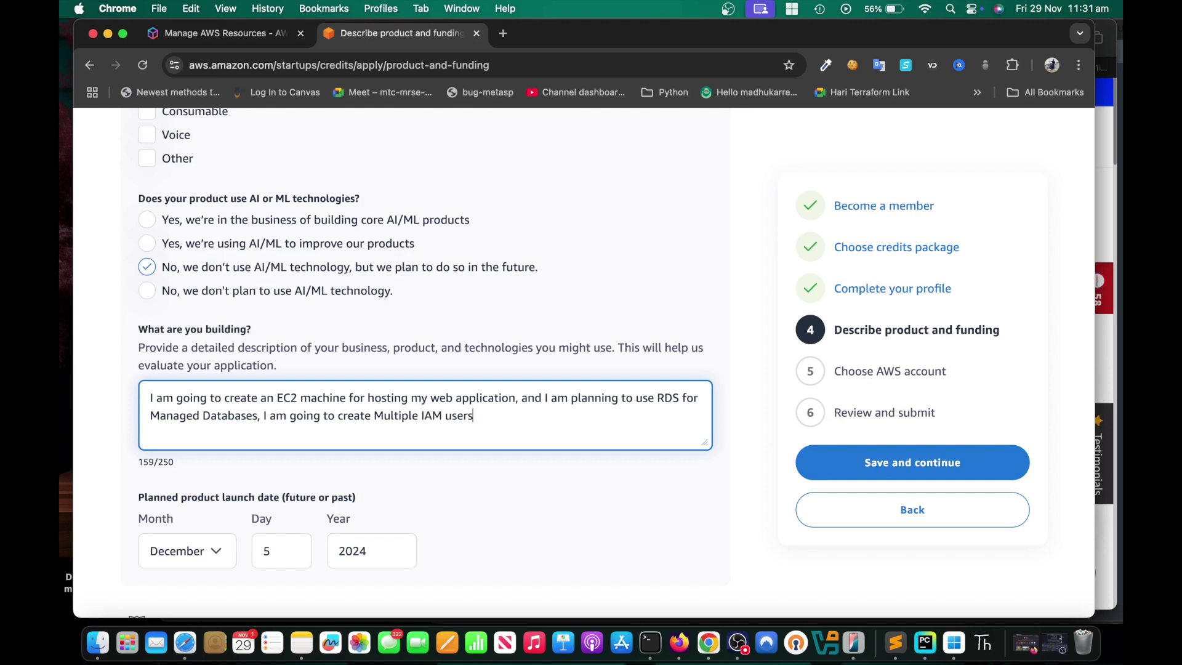
{"action": "type", "text": " for my employees to a"}
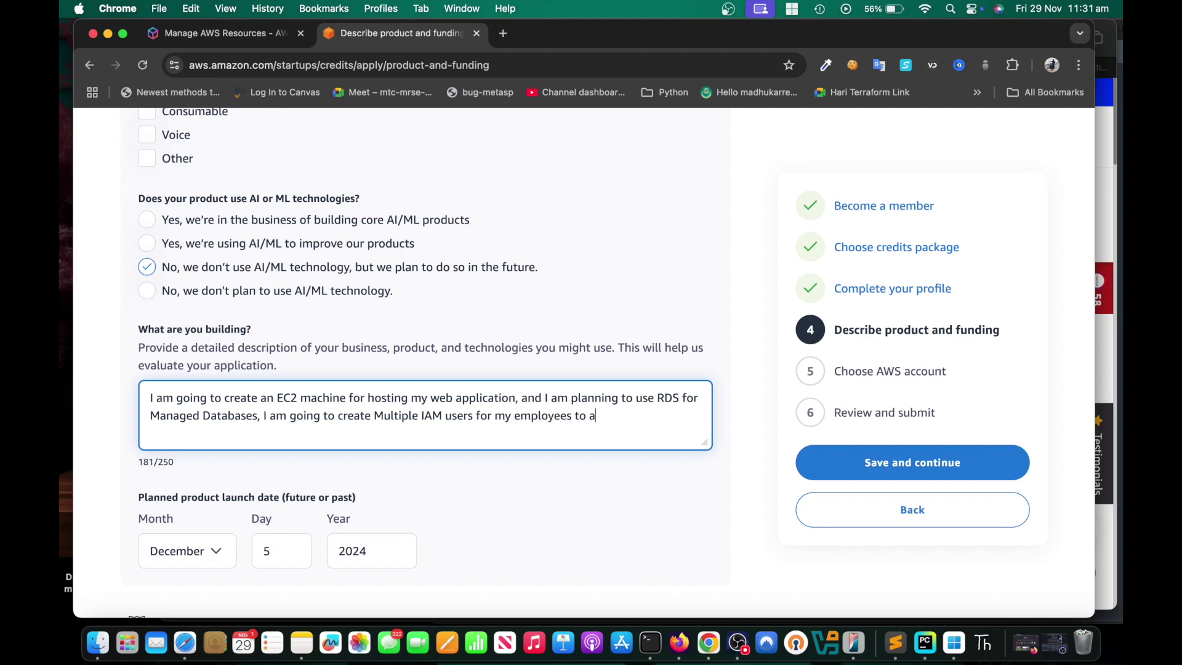
{"action": "type", "text": "ccees"}
{"action": "key", "text": "BackSpace"}
{"action": "key", "text": "BackSpace"}
{"action": "key", "text": "BackSpace"}
{"action": "type", "text": "ss AWS resources."}
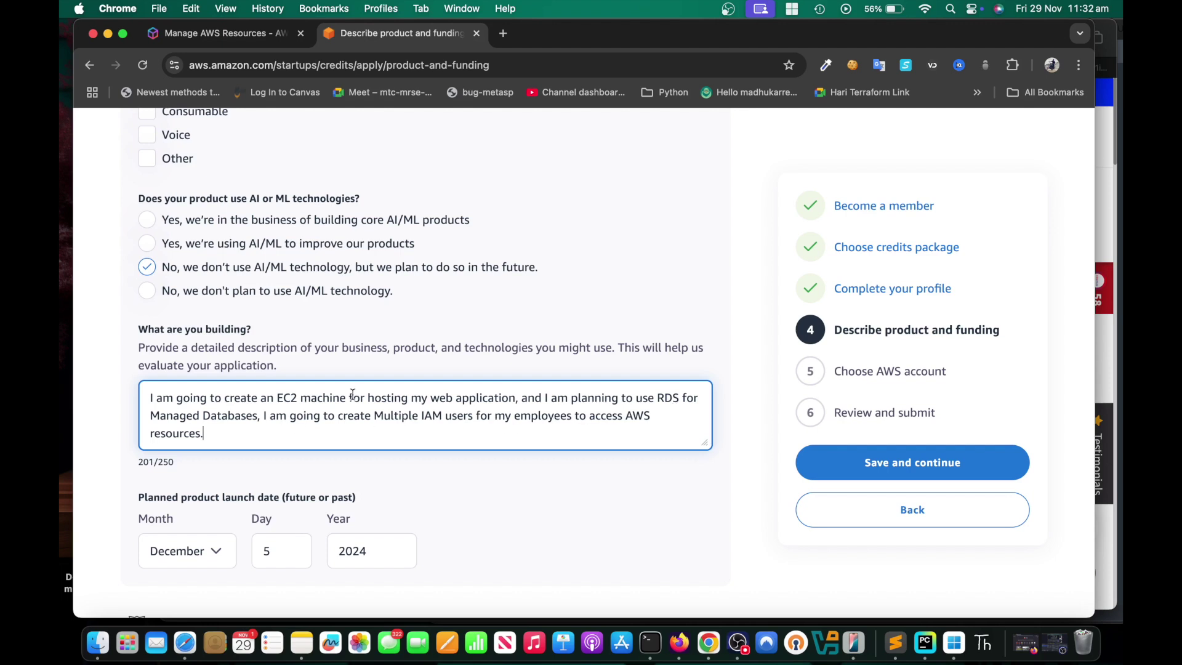
{"action": "scroll", "coordinate": [353, 396], "scroll_direction": "down", "scroll_amount": 2}
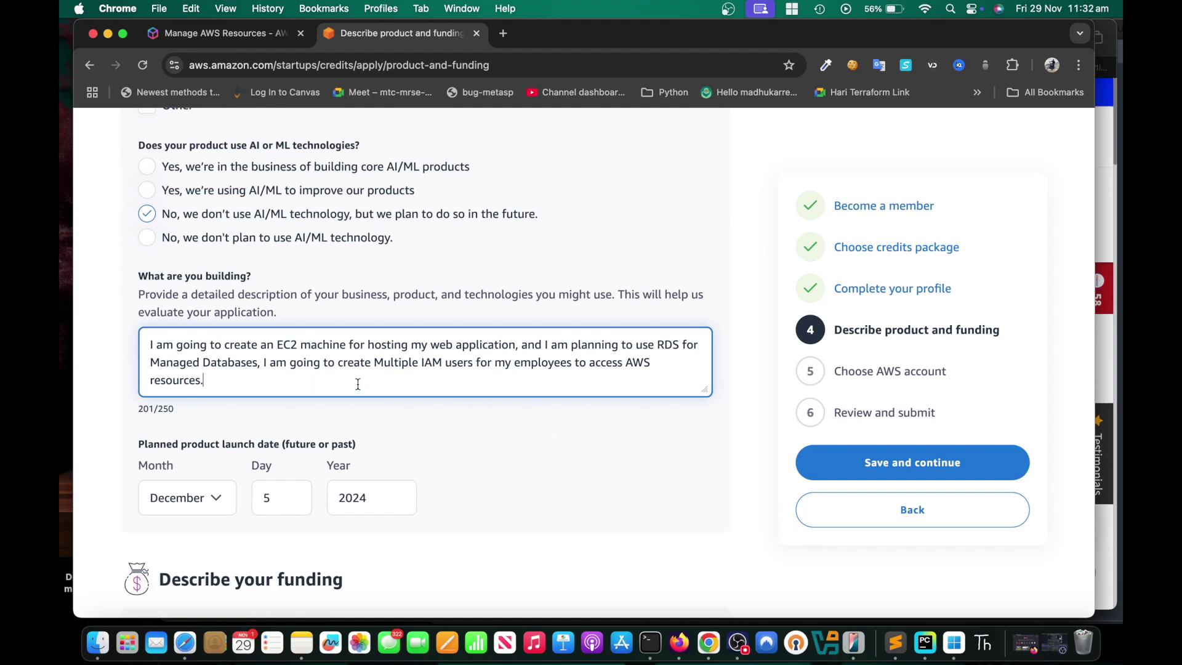
Change the planned launch day from 5 to 6, making it December 6, 2024, and save.
{"action": "scroll", "coordinate": [357, 384], "scroll_direction": "down", "scroll_amount": 3}
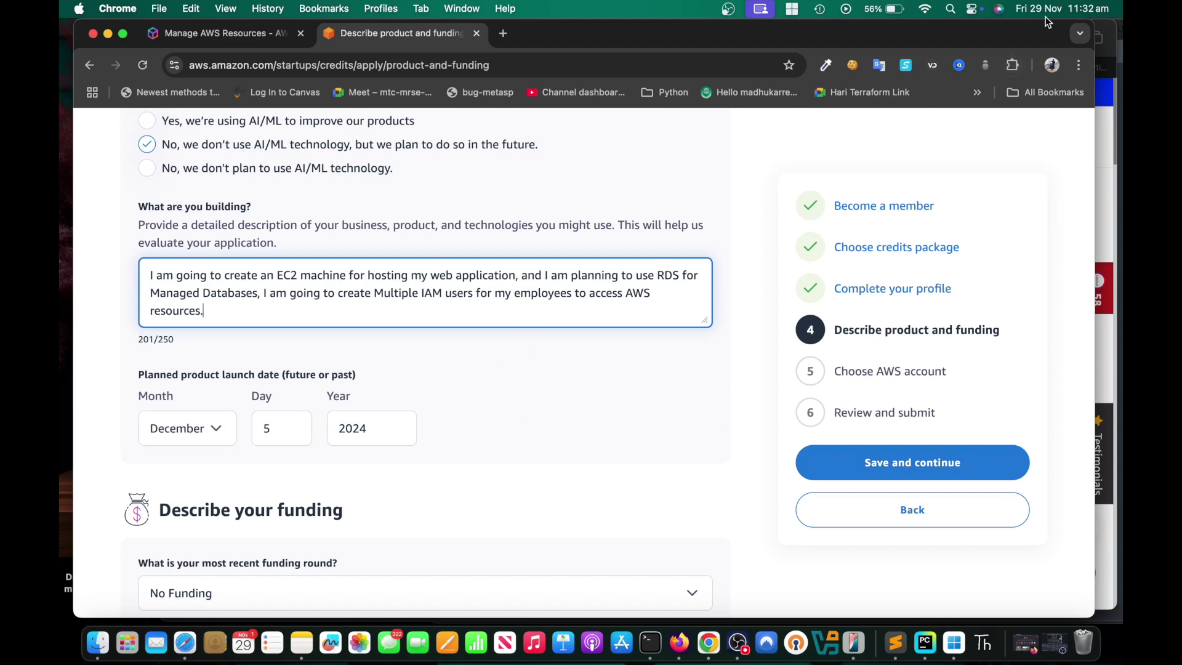
{"action": "left_click", "coordinate": [223, 429]}
{"action": "left_click", "coordinate": [266, 432]}
{"action": "left_click", "coordinate": [266, 432]}
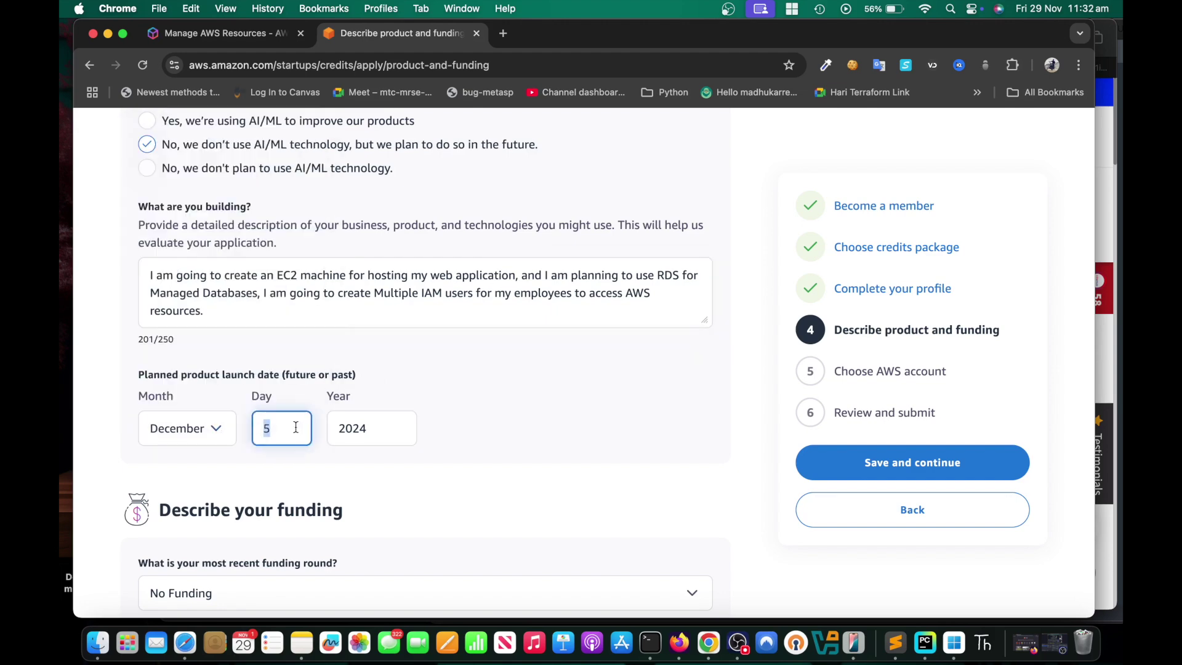
{"action": "key", "text": "BackSpace"}
{"action": "type", "text": "8"}
{"action": "key", "text": "BackSpace"}
{"action": "type", "text": "6"}
{"action": "scroll", "coordinate": [603, 445], "scroll_direction": "down", "scroll_amount": 1}
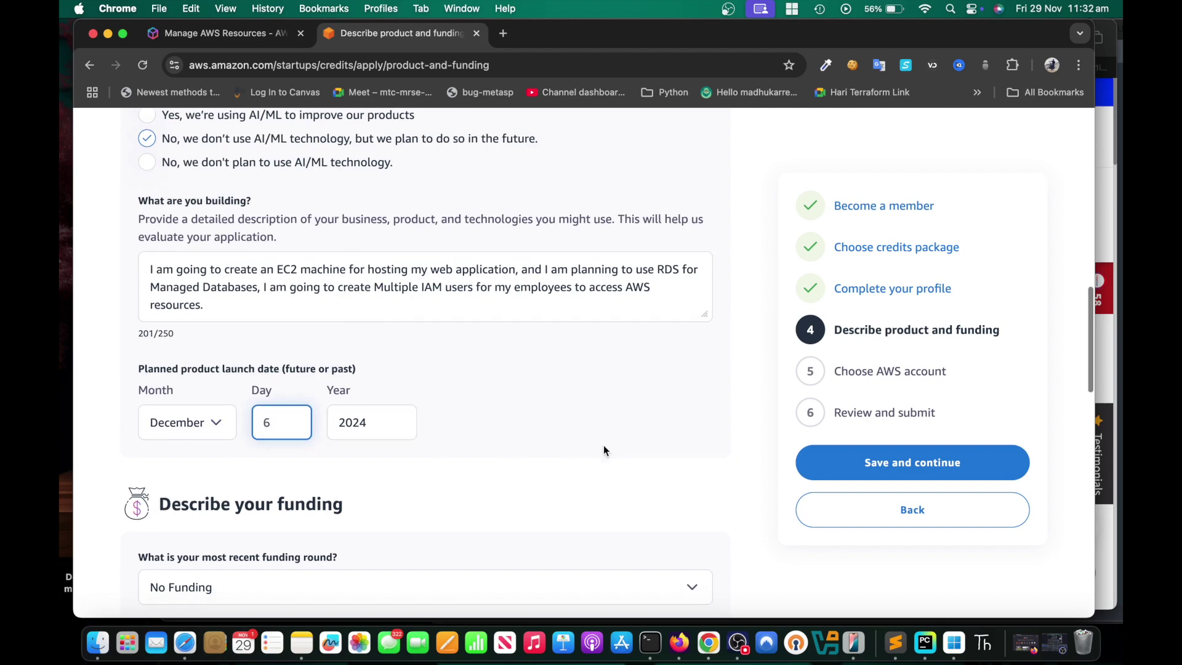
{"action": "left_click", "coordinate": [912, 462]}
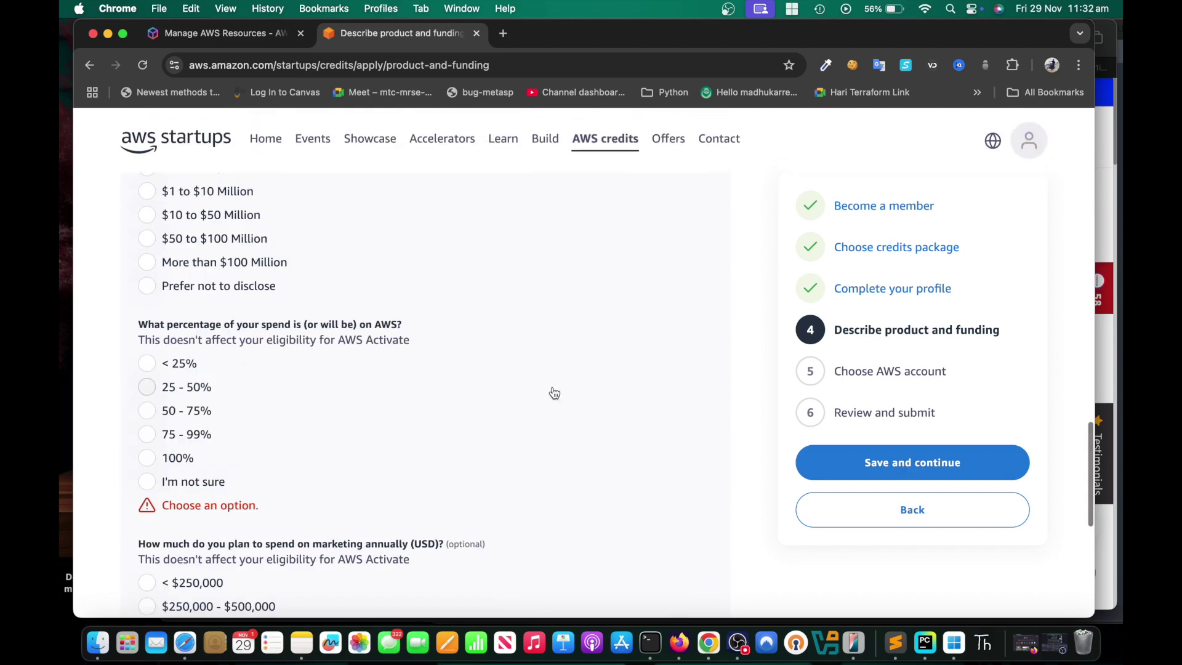
Set the funding round to No Funding and the latest valuation to No Valuation.
{"action": "scroll", "coordinate": [448, 328], "scroll_direction": "up", "scroll_amount": 15}
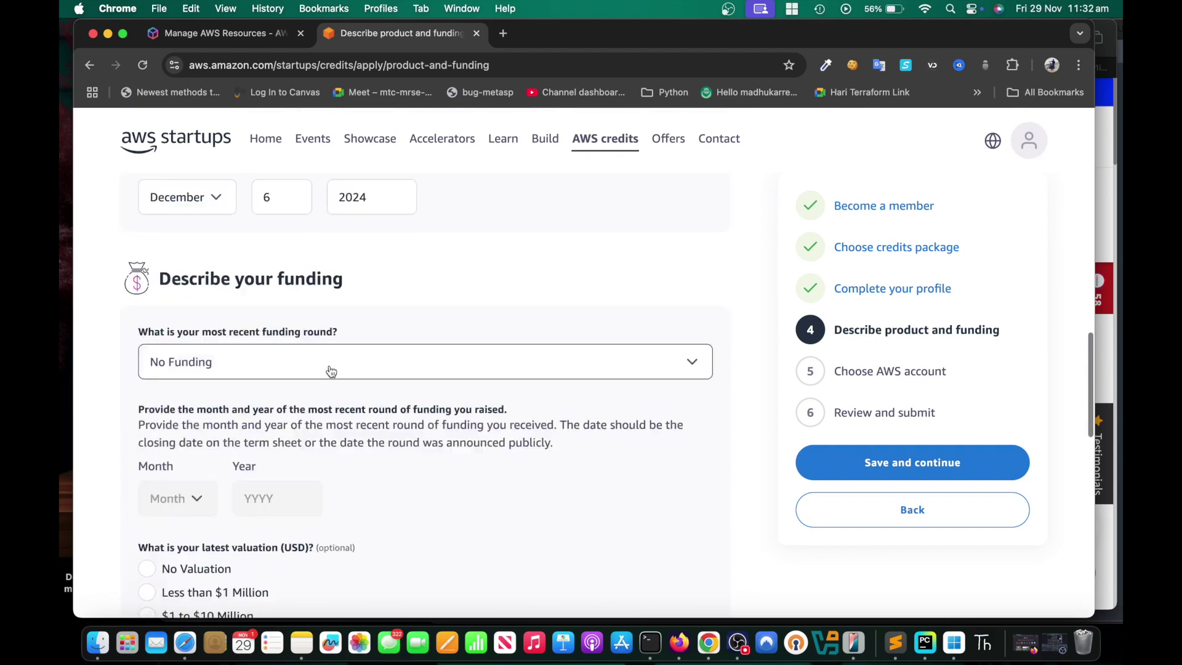
{"action": "scroll", "coordinate": [473, 379], "scroll_direction": "down", "scroll_amount": 5}
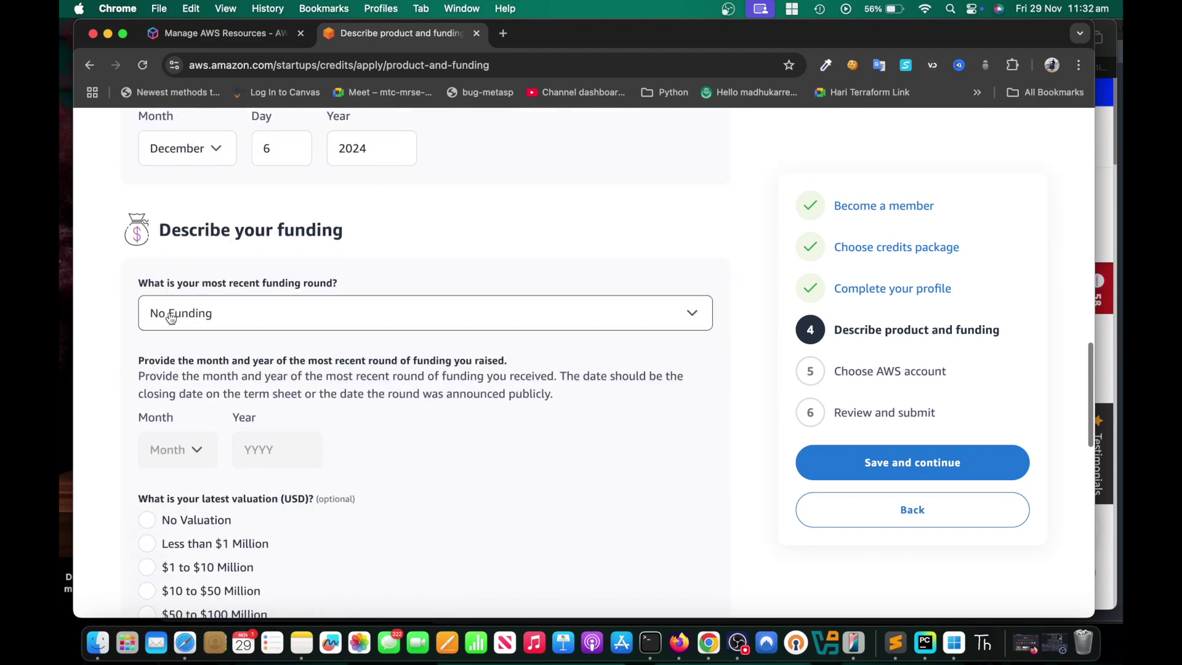
{"action": "left_click", "coordinate": [320, 314]}
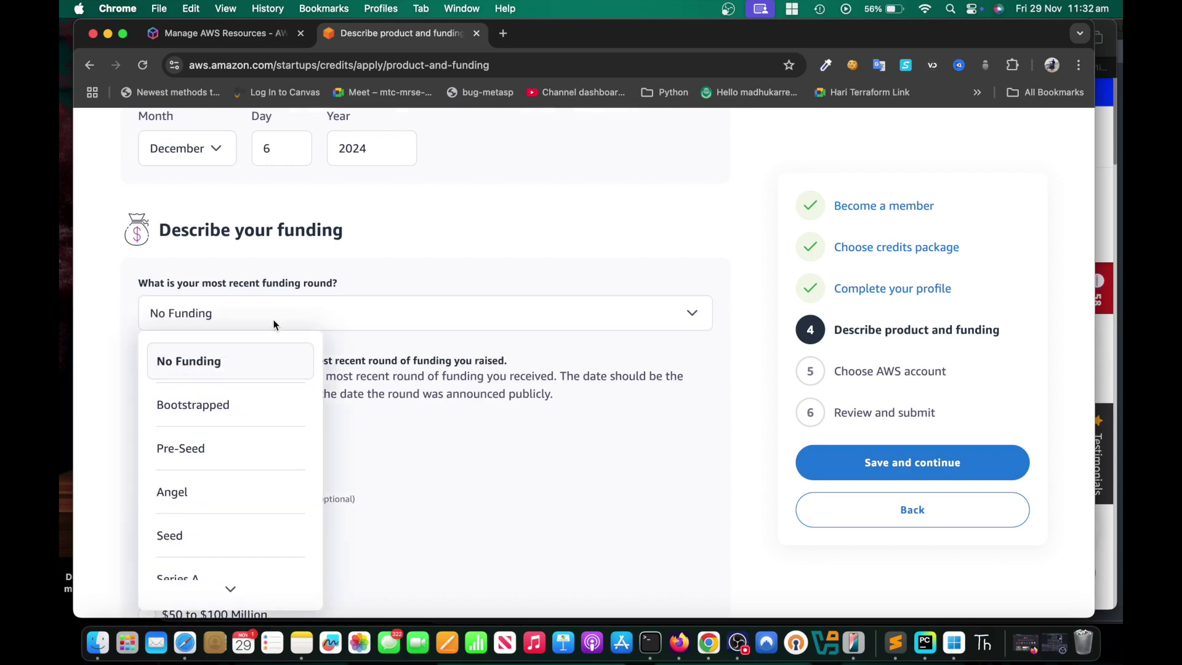
{"action": "left_click", "coordinate": [207, 360]}
{"action": "scroll", "coordinate": [499, 284], "scroll_direction": "down", "scroll_amount": 2}
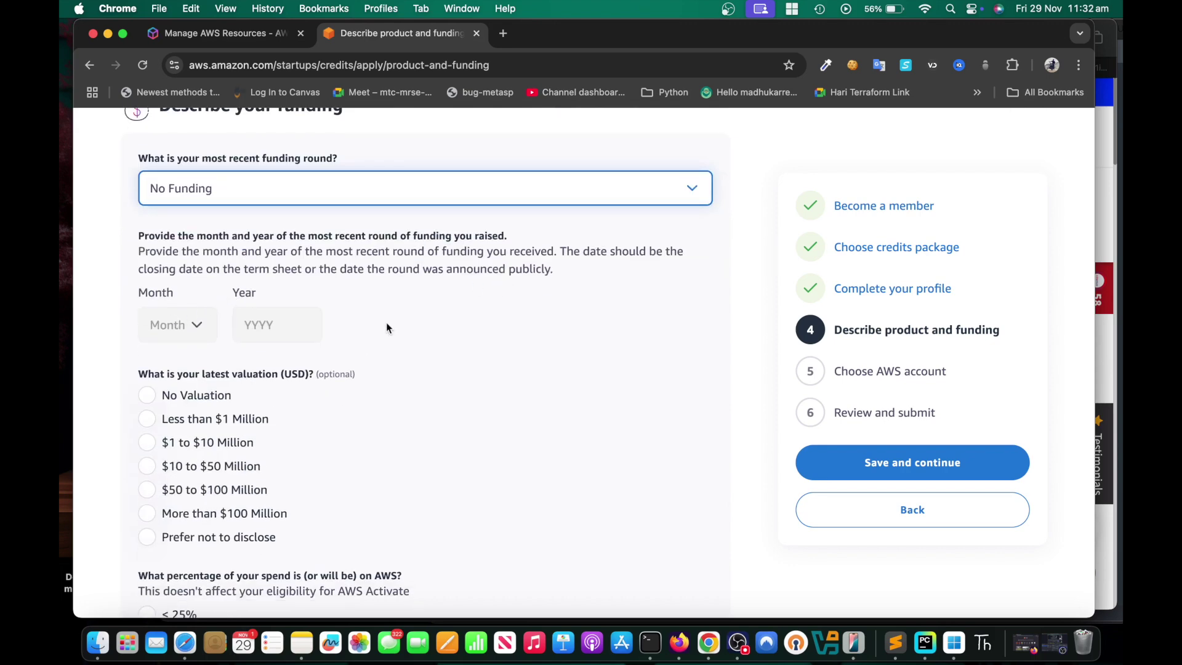
{"action": "scroll", "coordinate": [386, 322], "scroll_direction": "down", "scroll_amount": 1}
{"action": "left_click", "coordinate": [177, 333]}
Answer 25 - 50% for AWS spend share and < $250,000 annual marketing spend, then save.
{"action": "scroll", "coordinate": [178, 332], "scroll_direction": "down", "scroll_amount": 4}
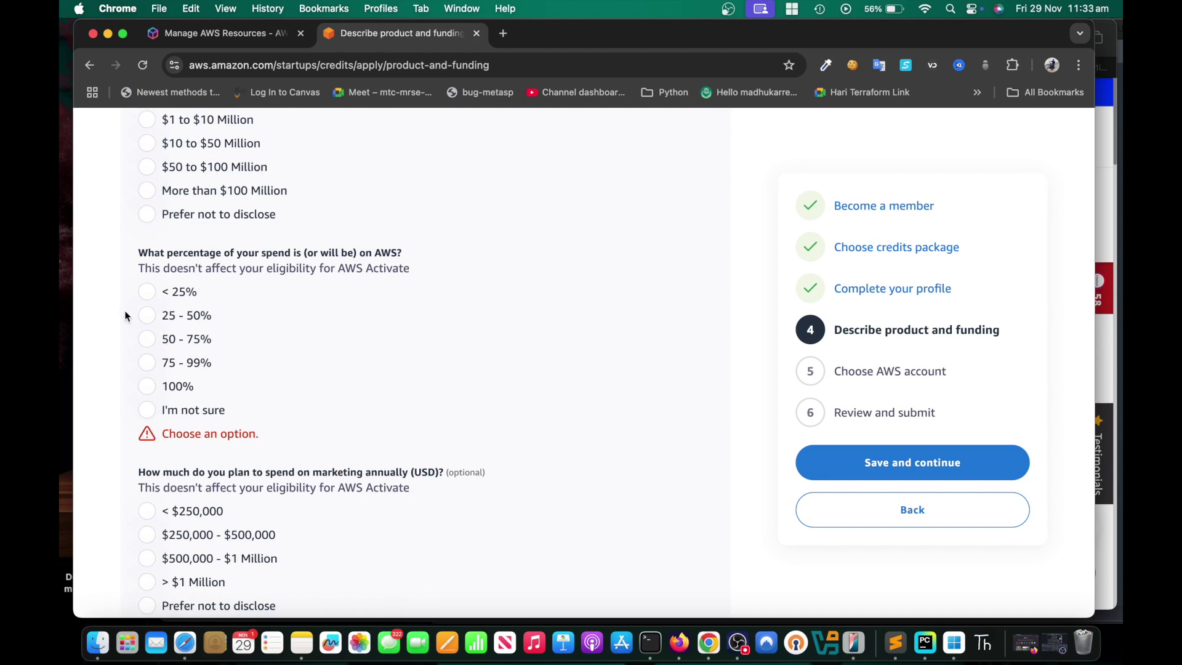
{"action": "left_click", "coordinate": [146, 315]}
{"action": "scroll", "coordinate": [311, 338], "scroll_direction": "up", "scroll_amount": 1}
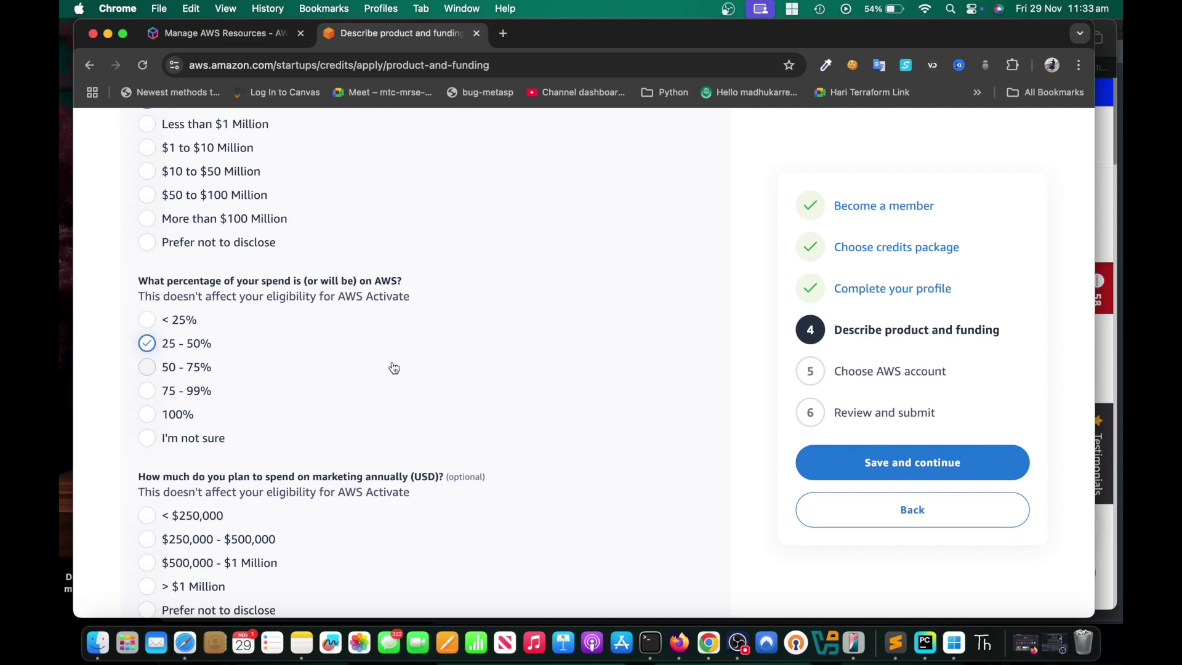
{"action": "scroll", "coordinate": [394, 368], "scroll_direction": "down", "scroll_amount": 4}
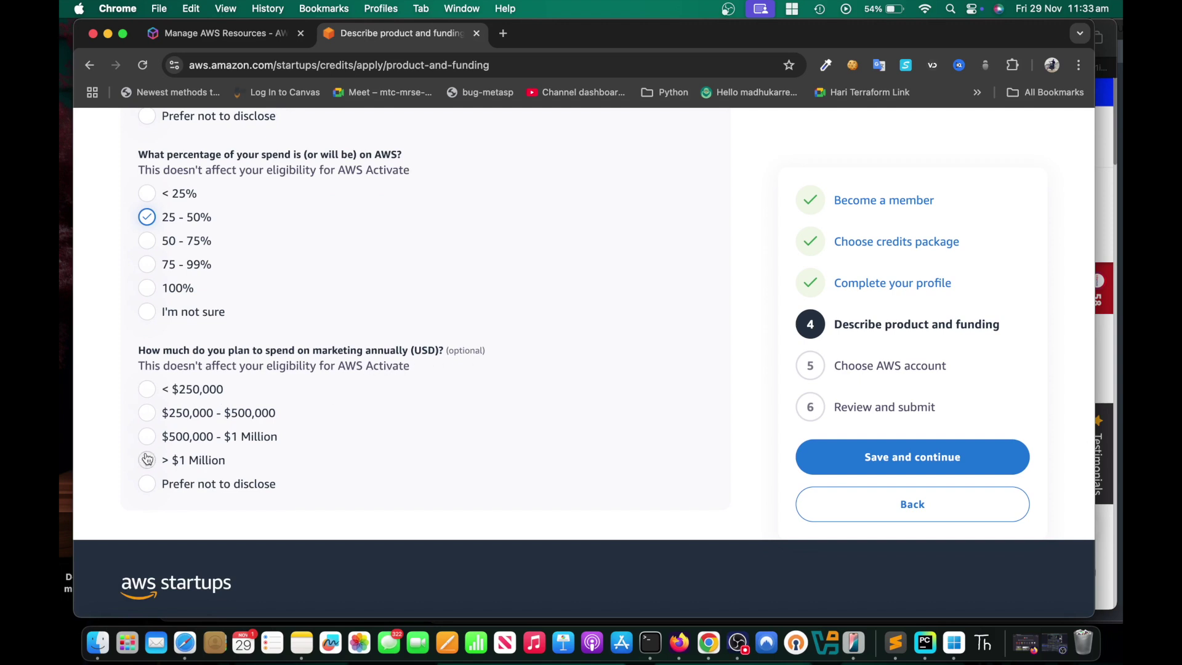
{"action": "left_click", "coordinate": [147, 389]}
{"action": "left_click", "coordinate": [963, 461]}
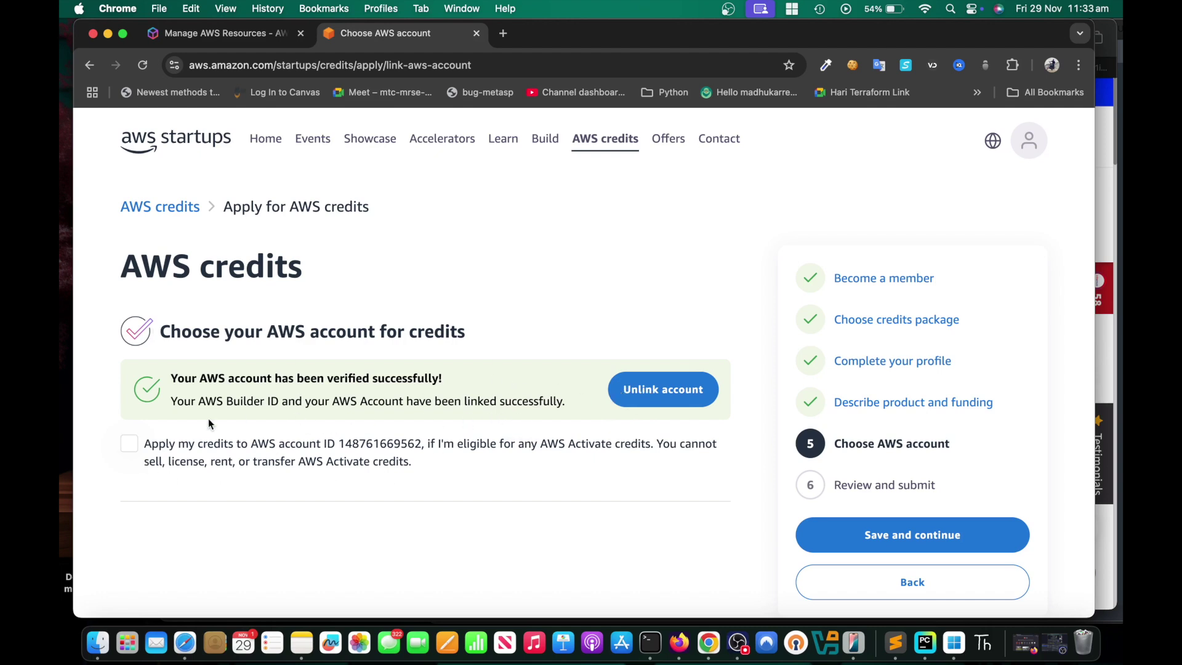
Consent to apply the credits to the linked AWS account and save the choice.
{"action": "left_click", "coordinate": [128, 443]}
{"action": "left_click", "coordinate": [897, 524]}
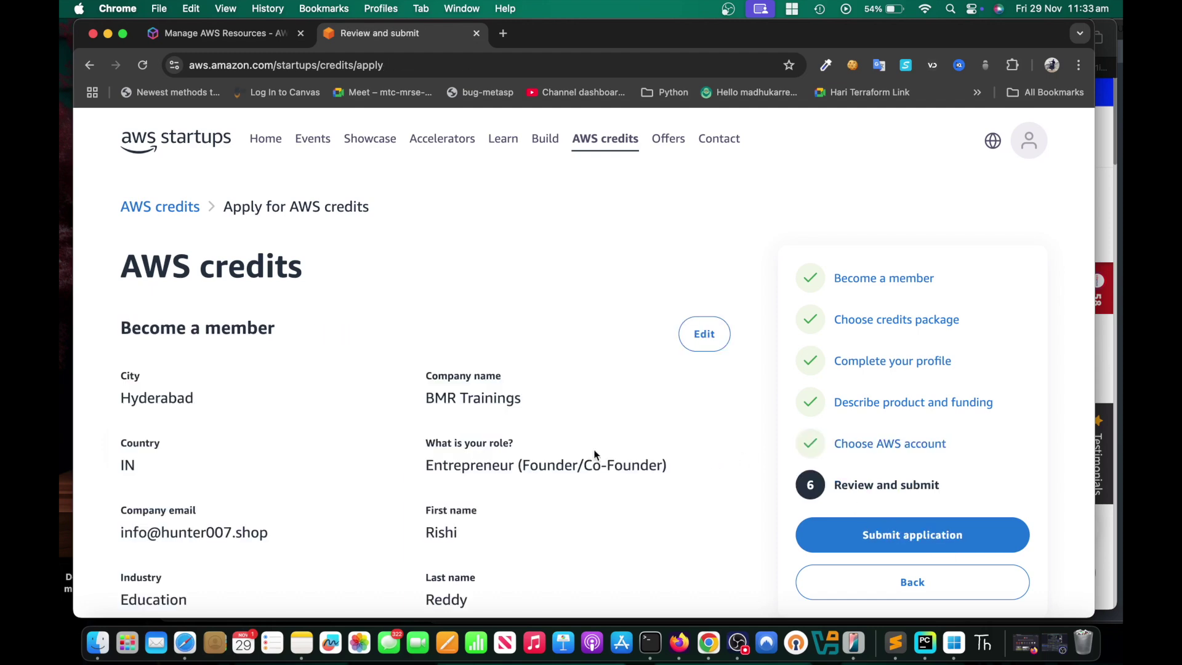
Scroll the review summary to Describe product and funding and highlight the 'What are you building?' answer.
{"action": "scroll", "coordinate": [554, 451], "scroll_direction": "down", "scroll_amount": 6}
{"action": "scroll", "coordinate": [533, 456], "scroll_direction": "down", "scroll_amount": 10}
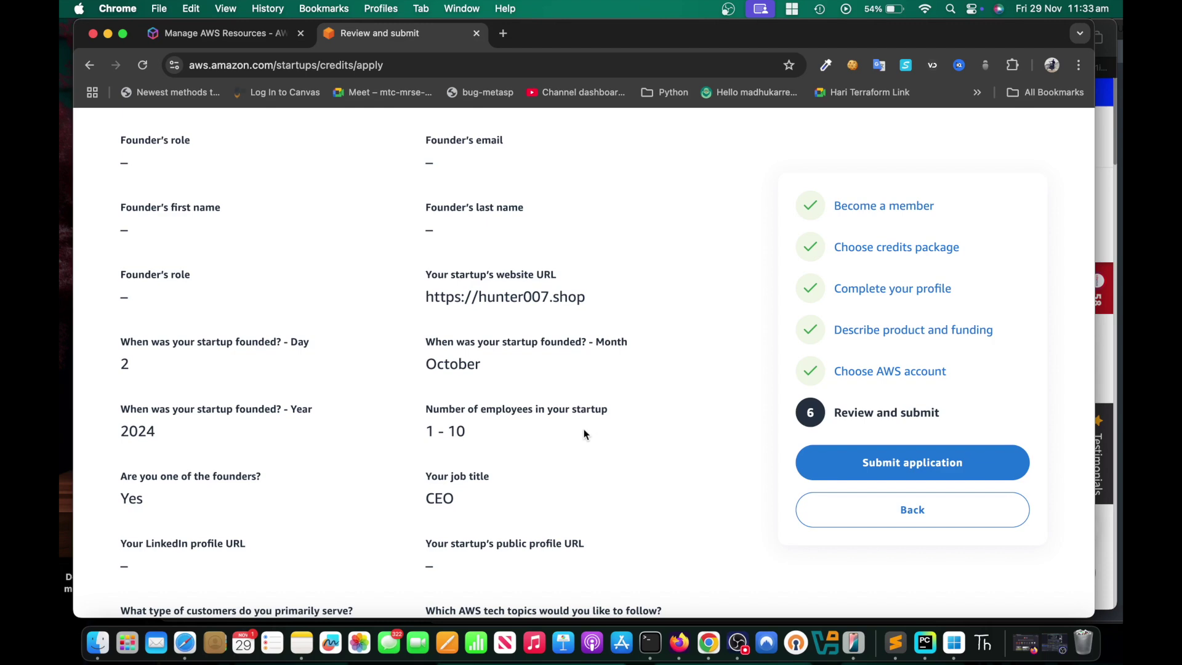
{"action": "scroll", "coordinate": [595, 438], "scroll_direction": "down", "scroll_amount": 7}
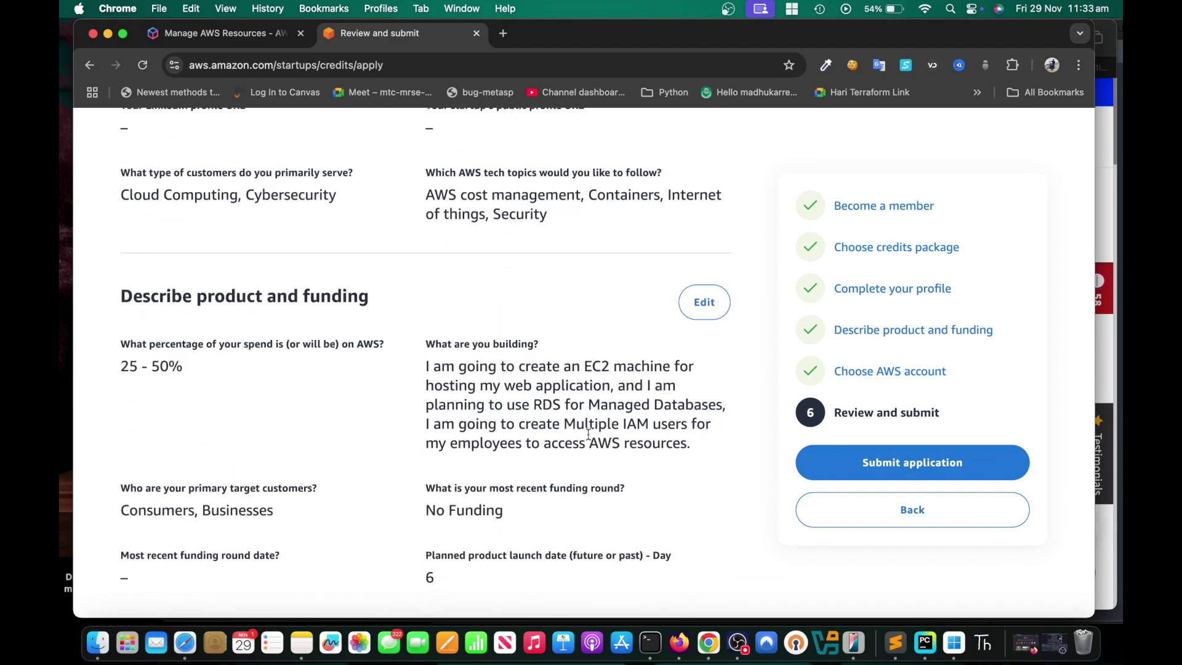
{"action": "left_click_drag", "start_coordinate": [408, 370], "coordinate": [699, 446]}
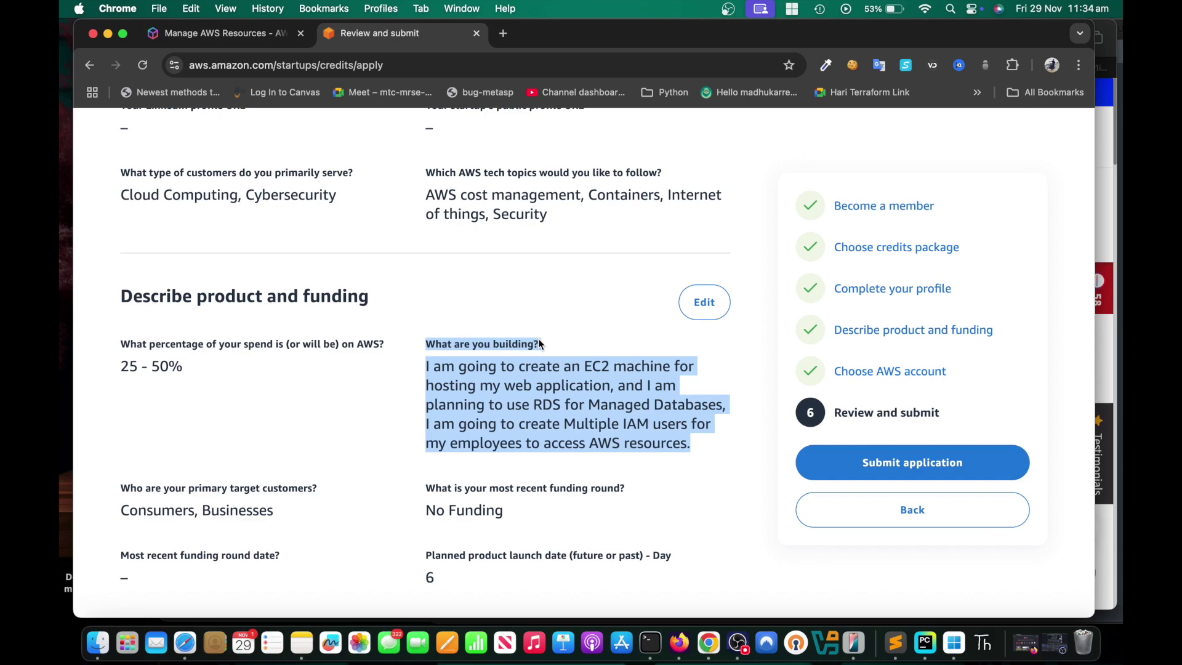
{"action": "scroll", "coordinate": [544, 309], "scroll_direction": "up", "scroll_amount": 3}
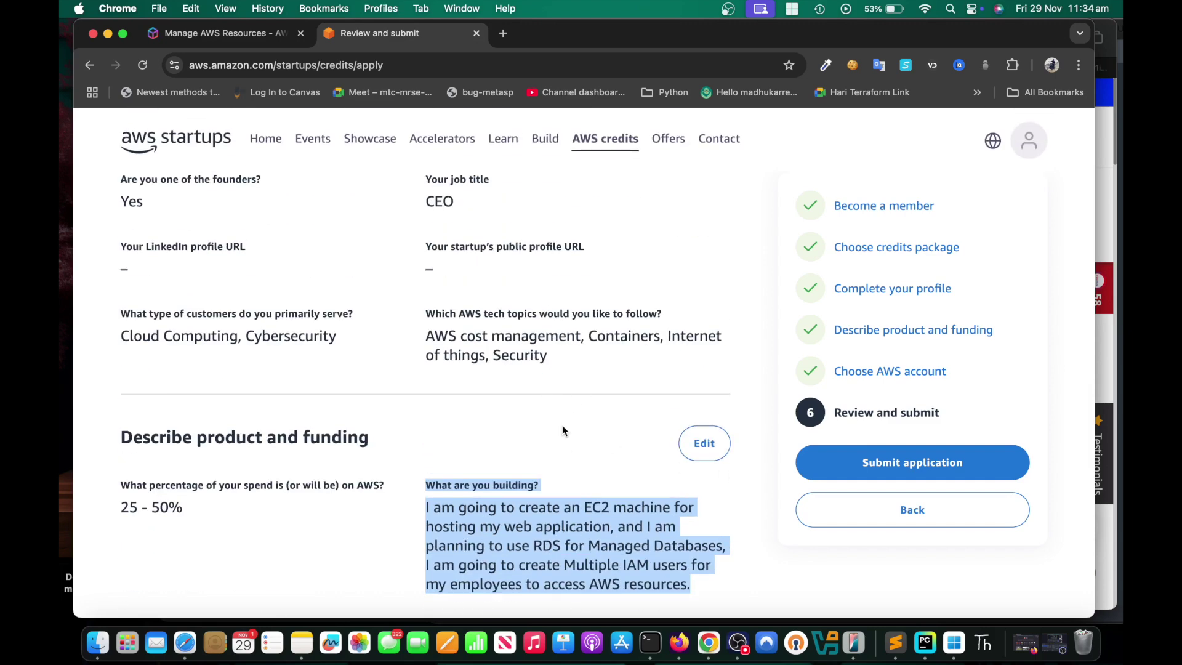